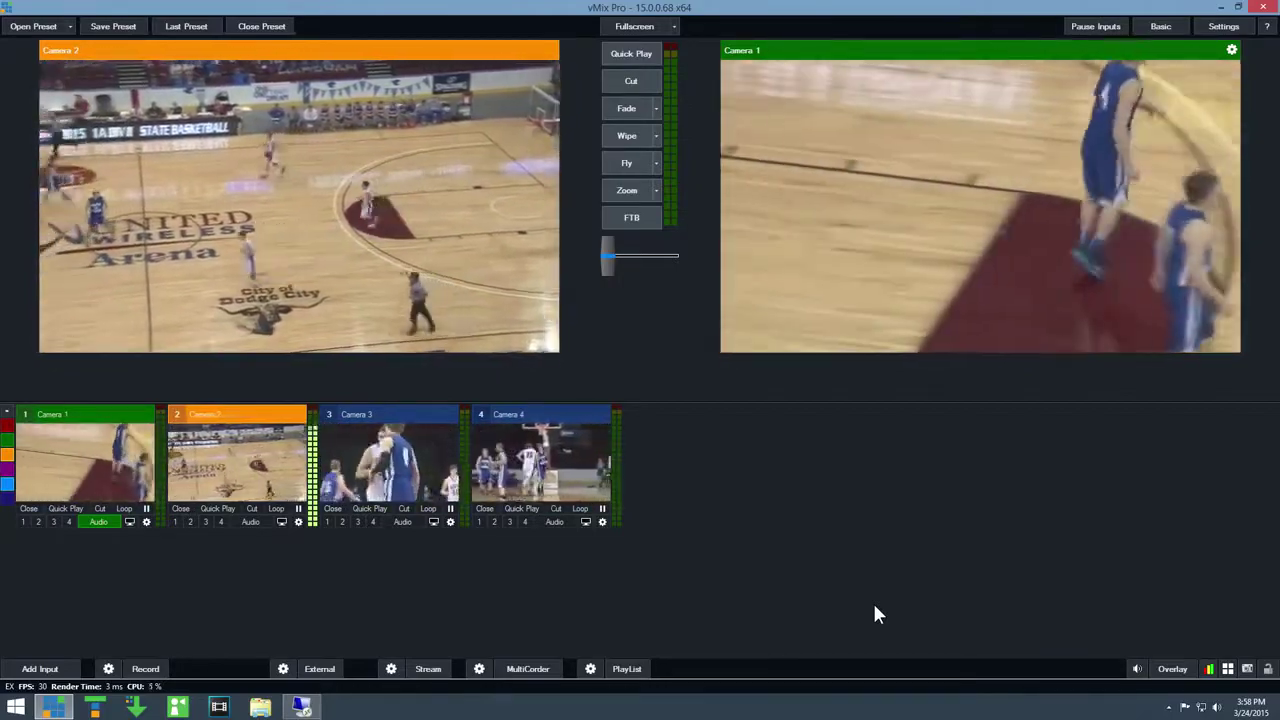
Step: Add a new Instant Replay input and start setting its session folder
{"action": "left_click", "coordinate": [37, 665]}
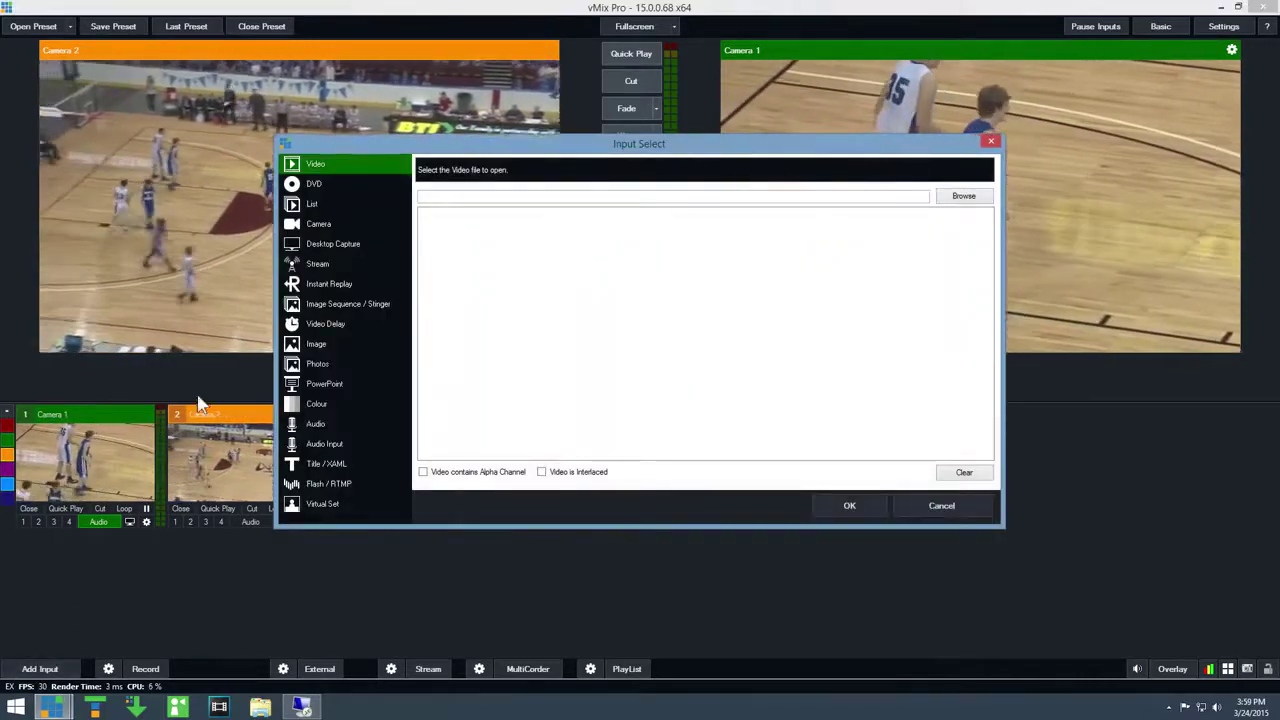
{"action": "left_click", "coordinate": [336, 284]}
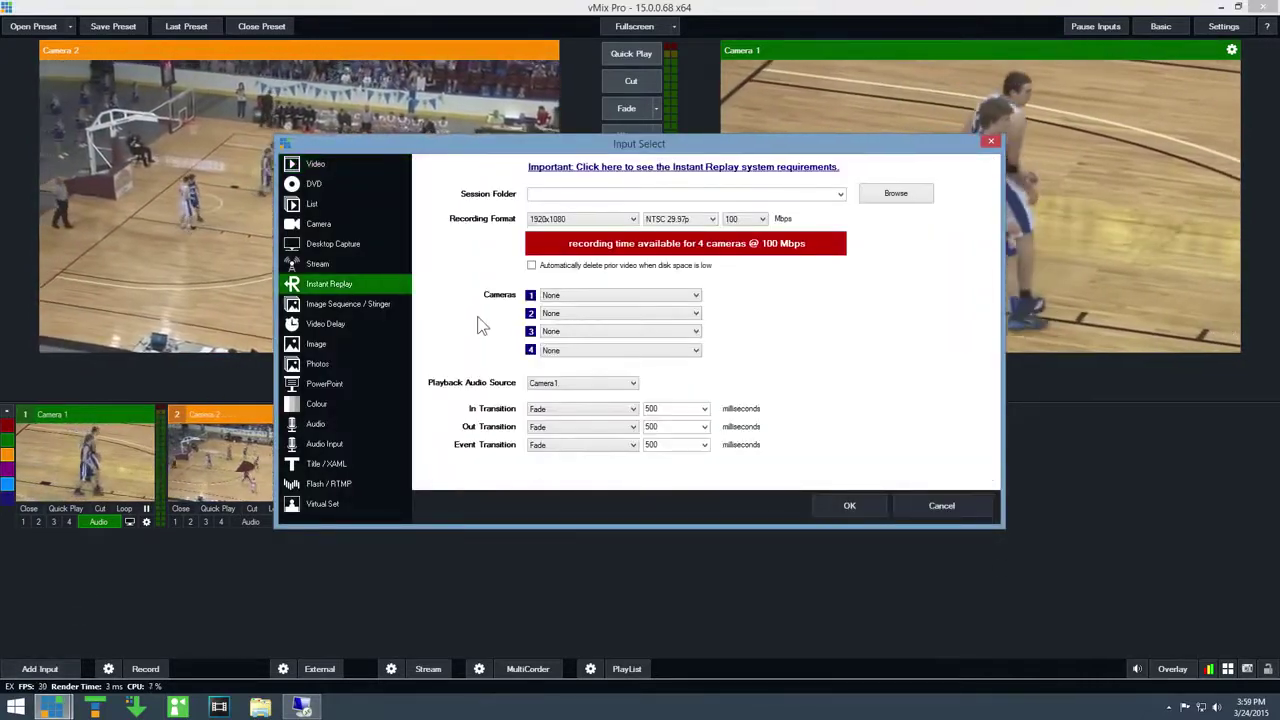
{"action": "left_click", "coordinate": [620, 196]}
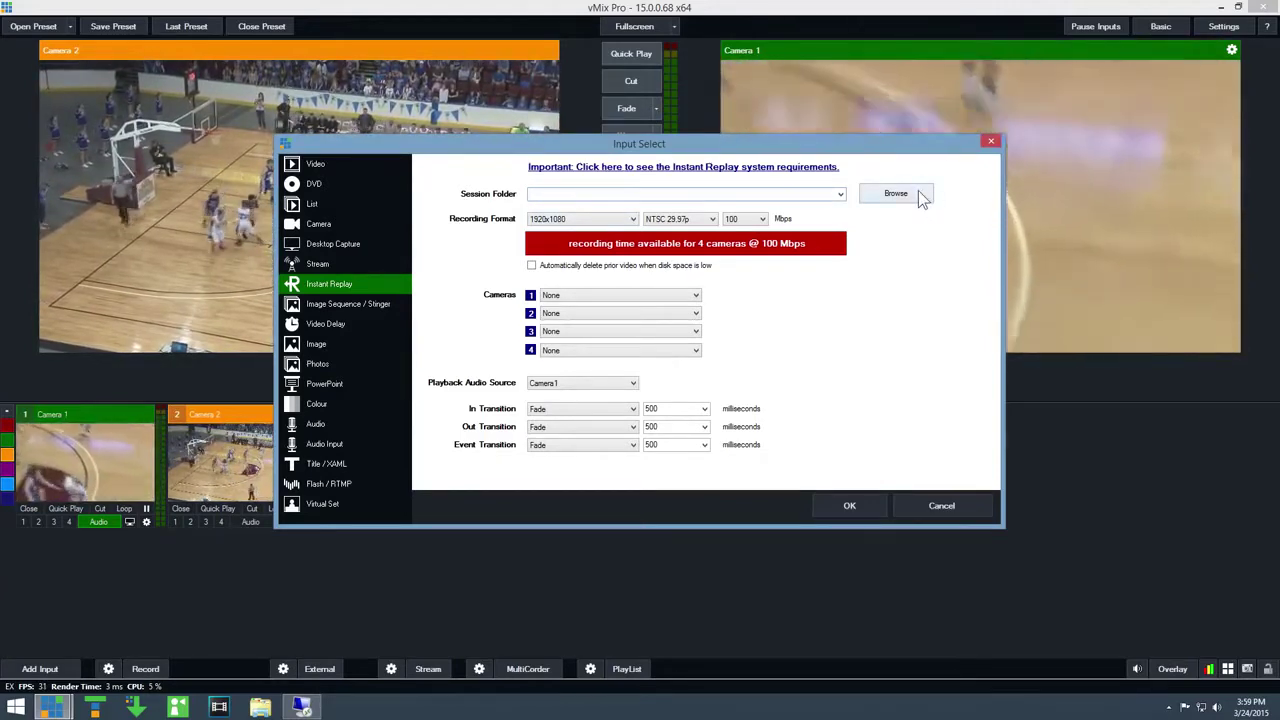
Step: Set the session folder to a new folder 'replay' on the Replay (D:) drive
{"action": "left_click", "coordinate": [918, 193]}
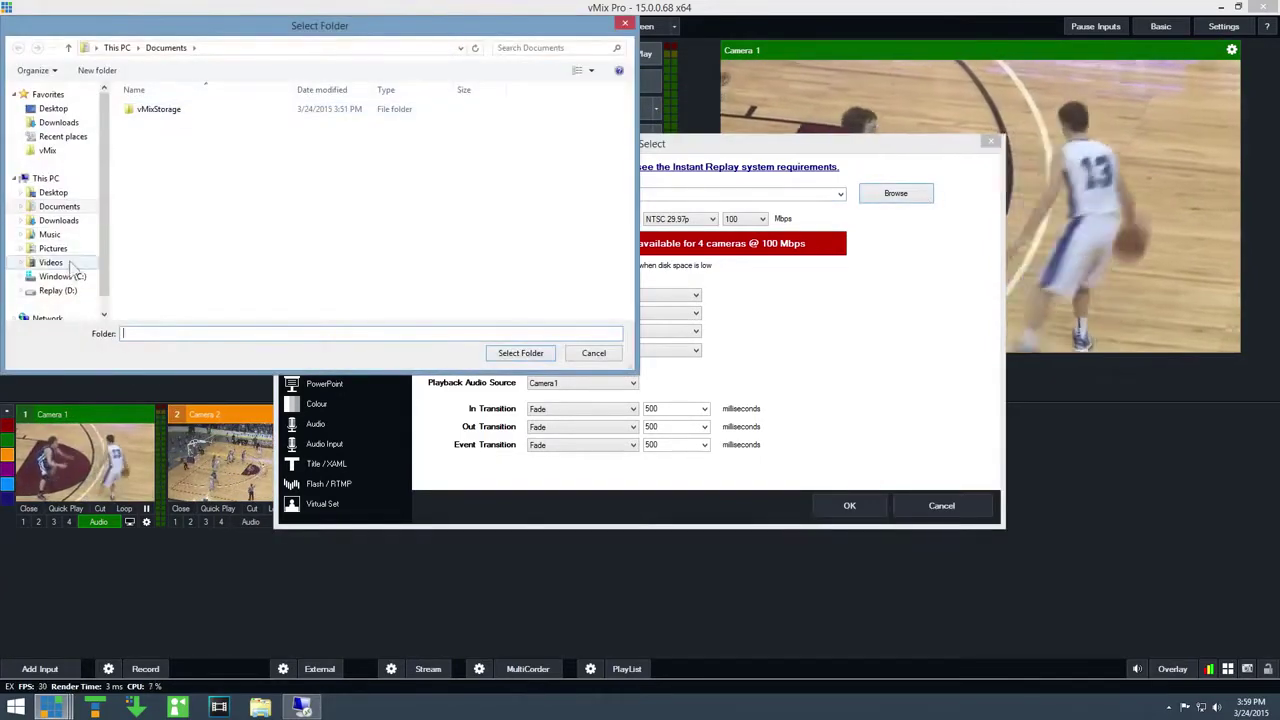
{"action": "left_click", "coordinate": [58, 290]}
{"action": "left_click", "coordinate": [97, 70]}
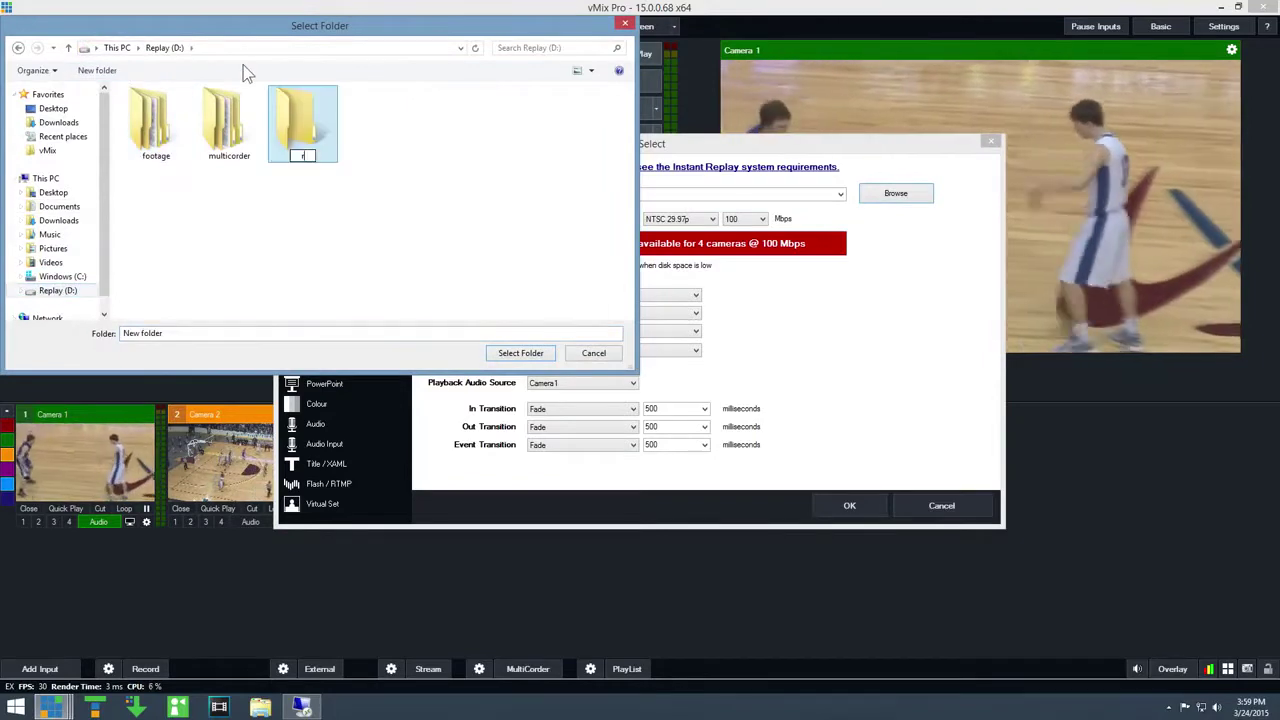
{"action": "type", "text": "replay"}
{"action": "key", "text": "Return"}
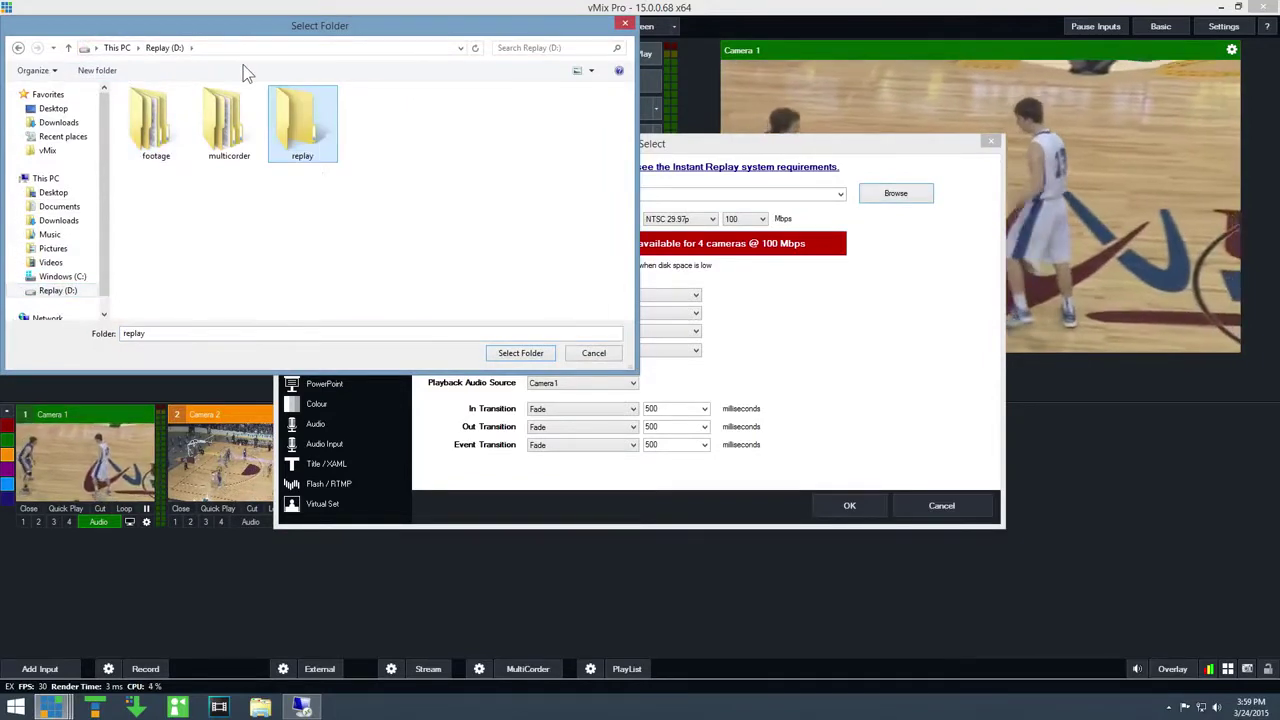
{"action": "left_click", "coordinate": [521, 353]}
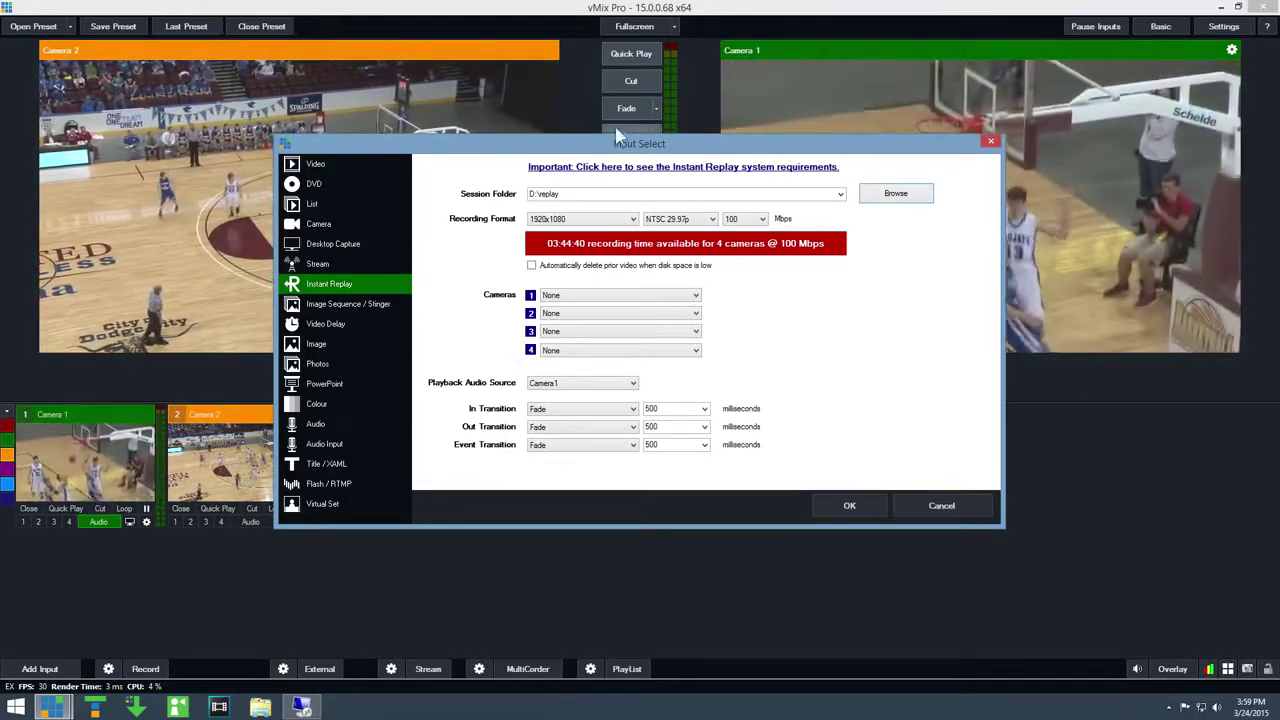
Step: Set the recording frame rate to NTSC 59.94 and assign Camera 1–4 to replay slots 1–4
{"action": "left_click", "coordinate": [690, 219]}
{"action": "left_click", "coordinate": [690, 258]}
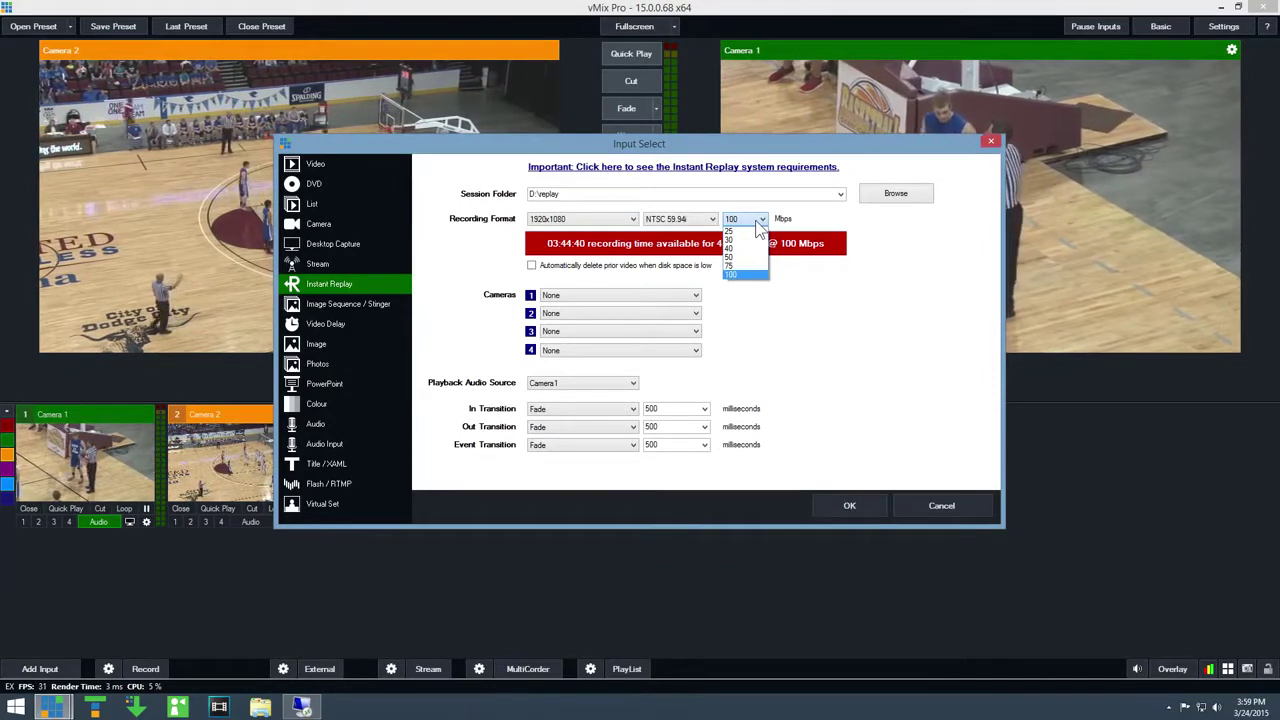
{"action": "left_click", "coordinate": [688, 296]}
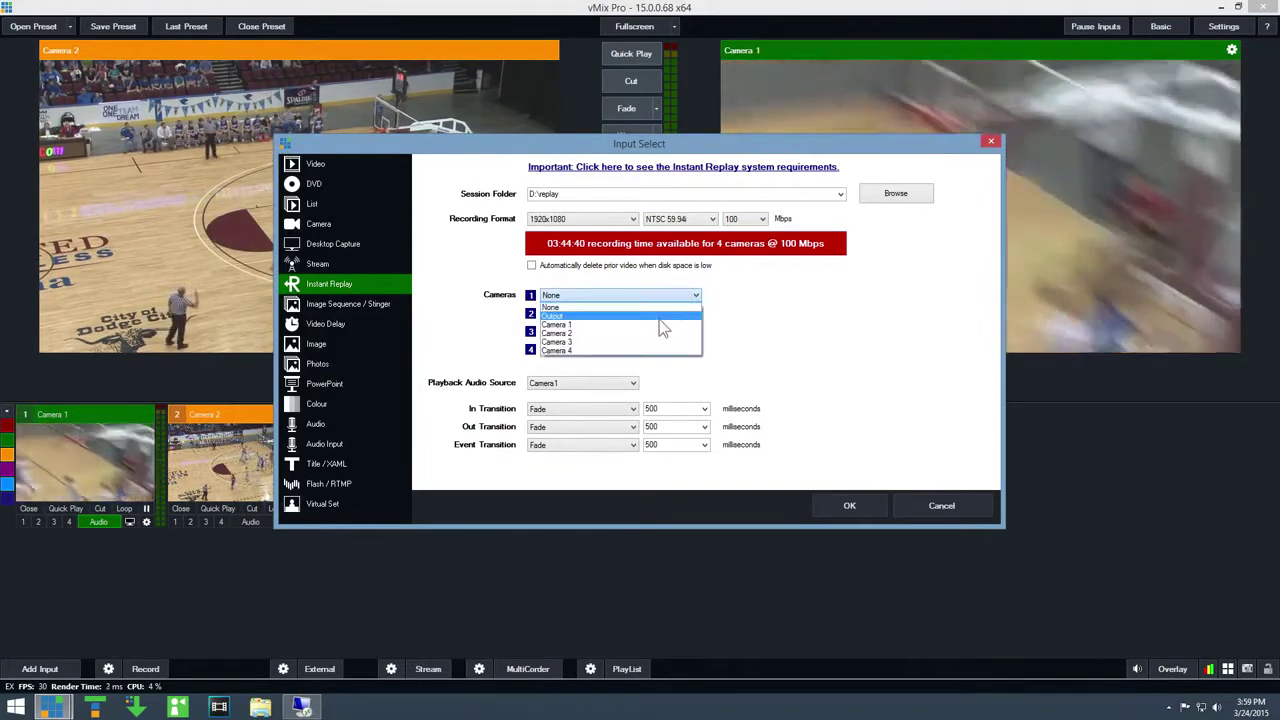
{"action": "left_click", "coordinate": [662, 325]}
{"action": "left_click", "coordinate": [660, 313]}
{"action": "left_click", "coordinate": [650, 351]}
{"action": "left_click", "coordinate": [648, 332]}
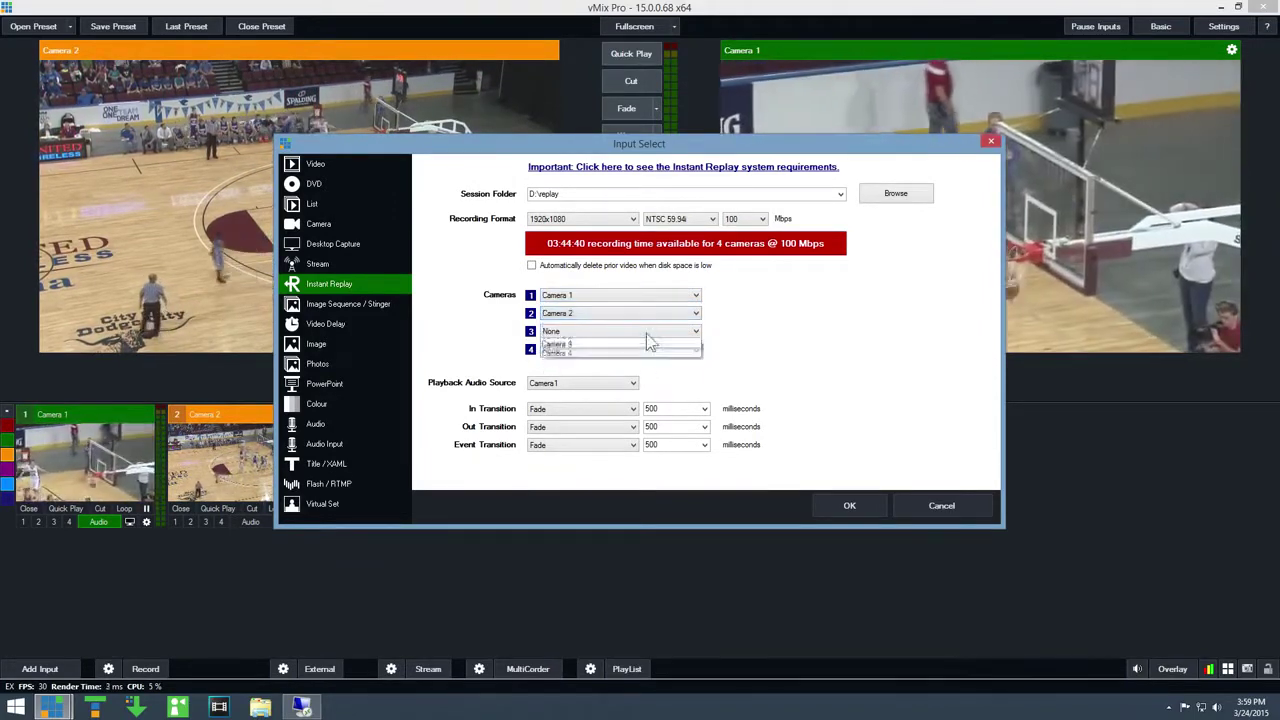
{"action": "left_click", "coordinate": [645, 378]}
{"action": "left_click", "coordinate": [648, 350]}
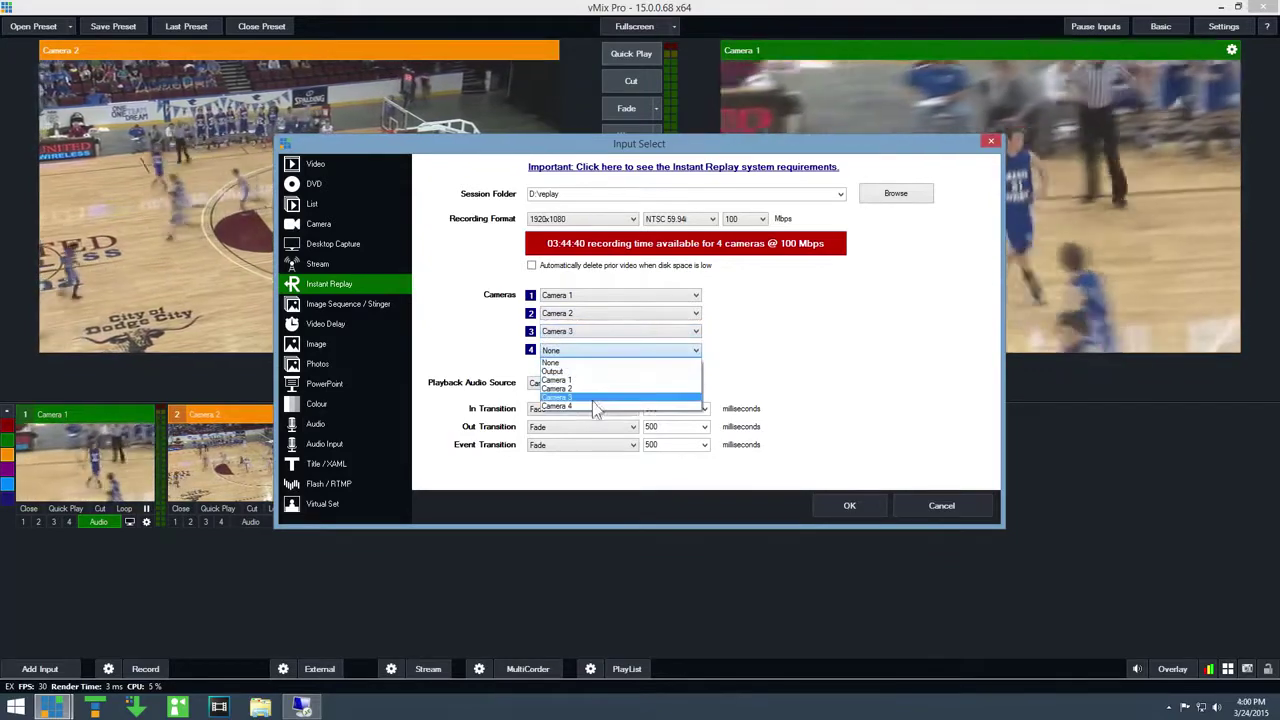
{"action": "left_click", "coordinate": [594, 405]}
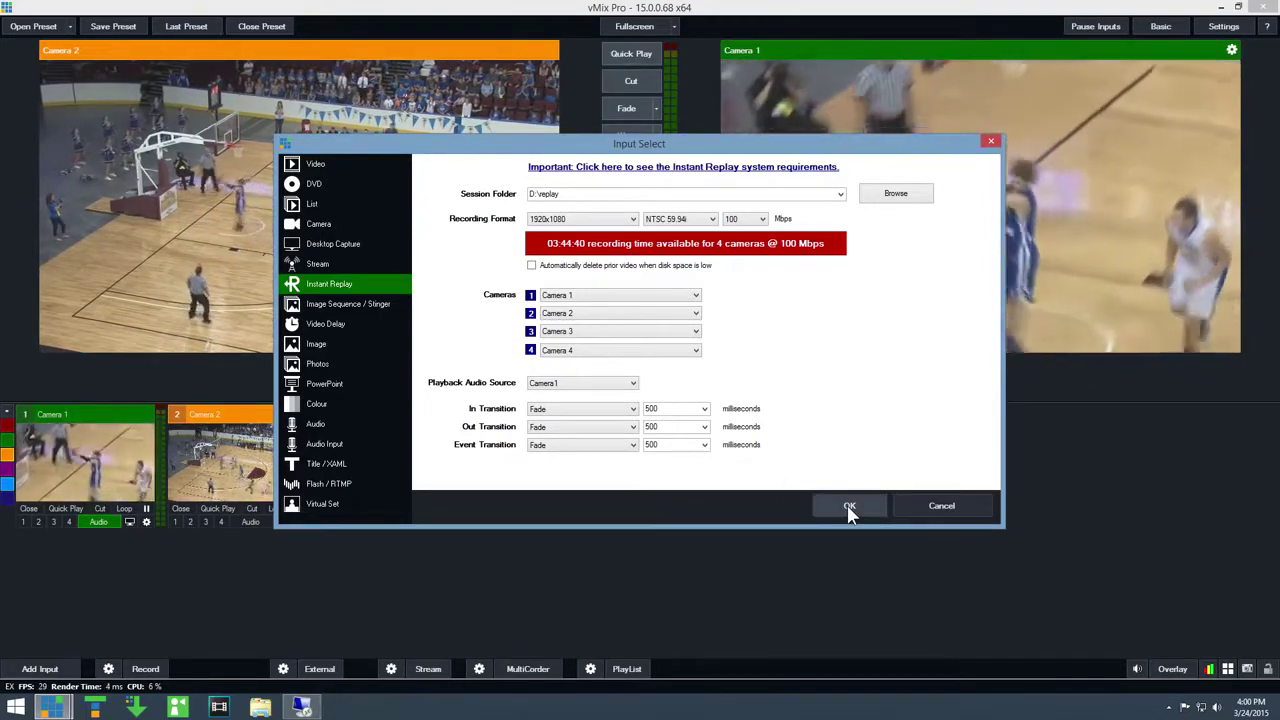
Step: Confirm the Instant Replay input to create replay - A and replay - B, then review its configuration
{"action": "left_click", "coordinate": [849, 506]}
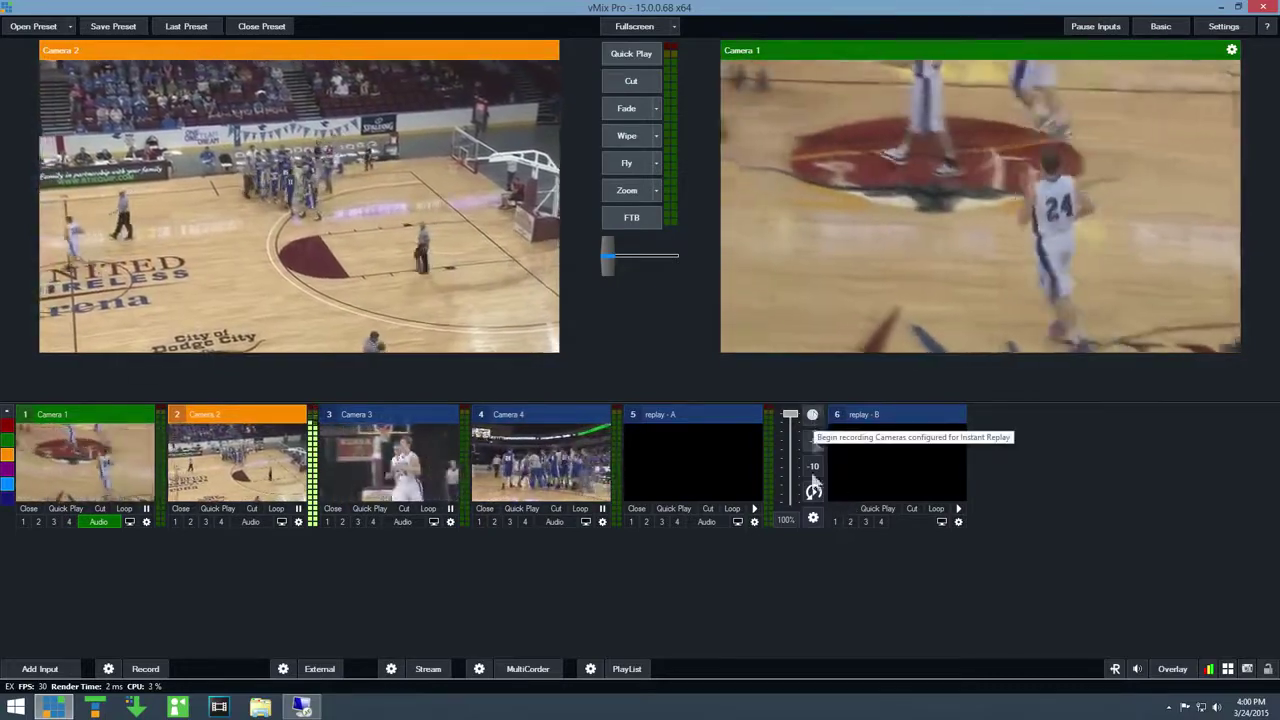
{"action": "left_click", "coordinate": [813, 518]}
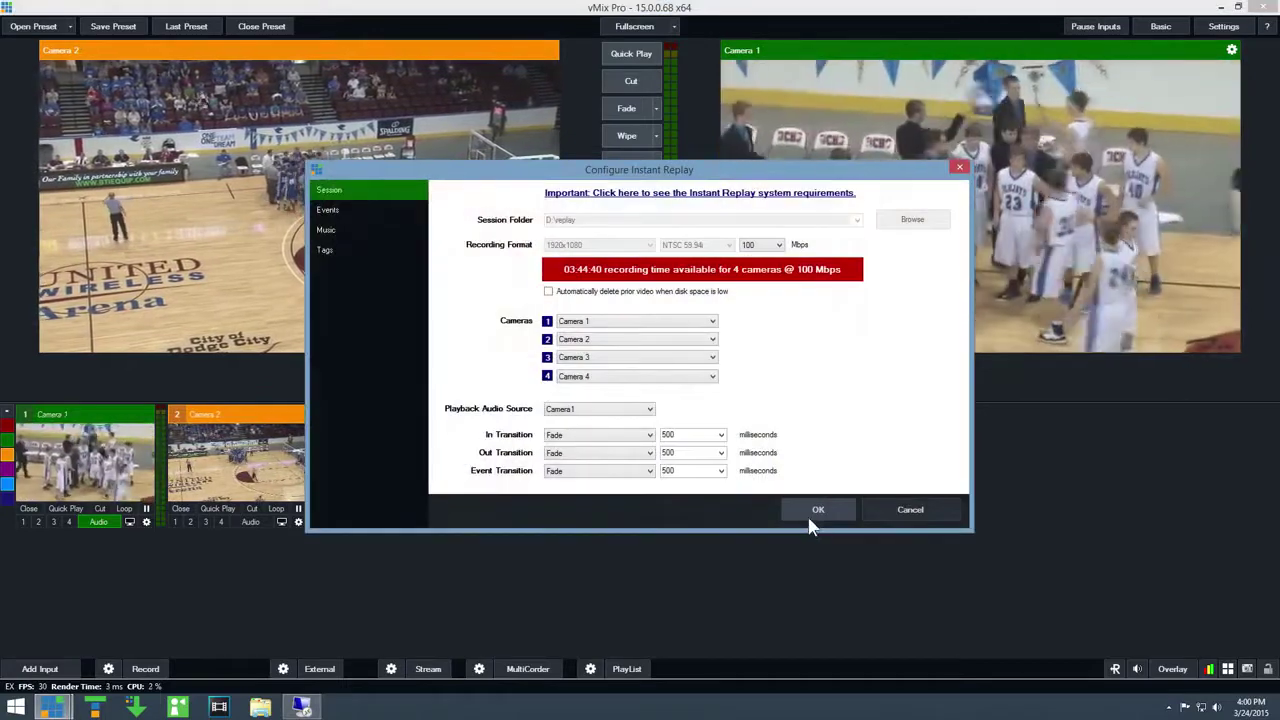
{"action": "left_click", "coordinate": [957, 170]}
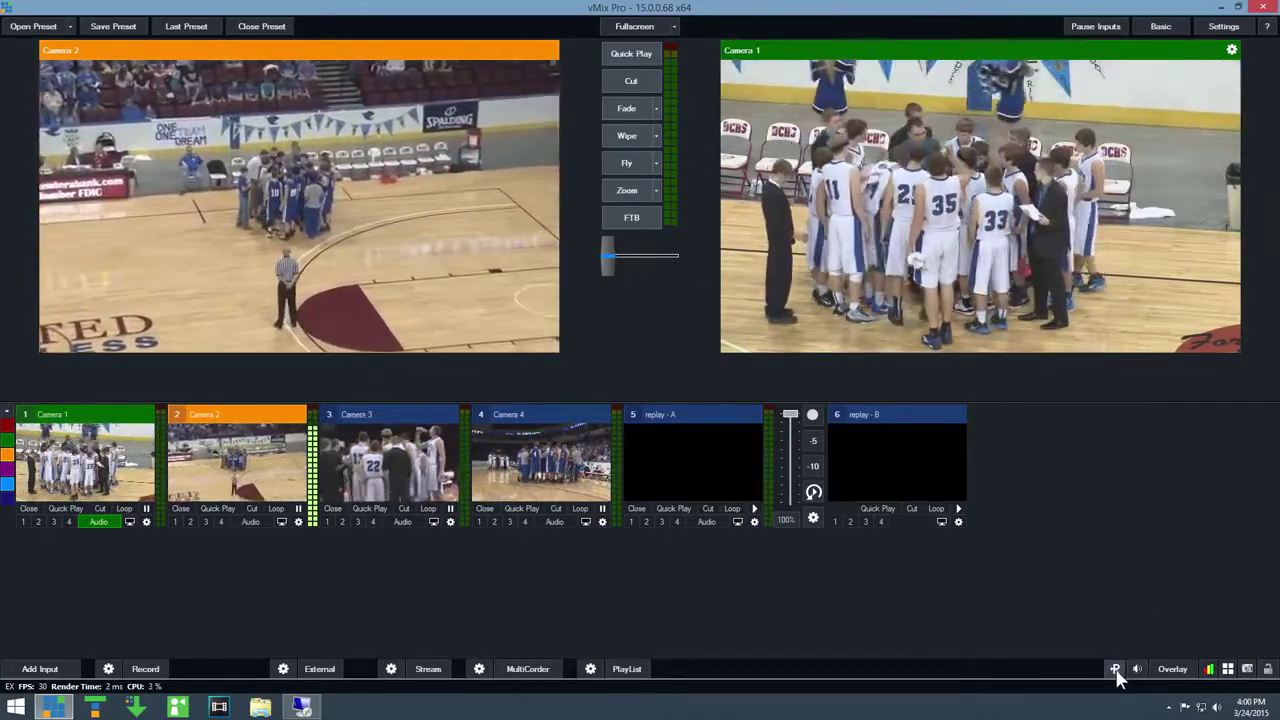
Step: Show the instant replay events panel, re-dock it, and widen it to reveal the speed presets
{"action": "left_click", "coordinate": [1116, 672]}
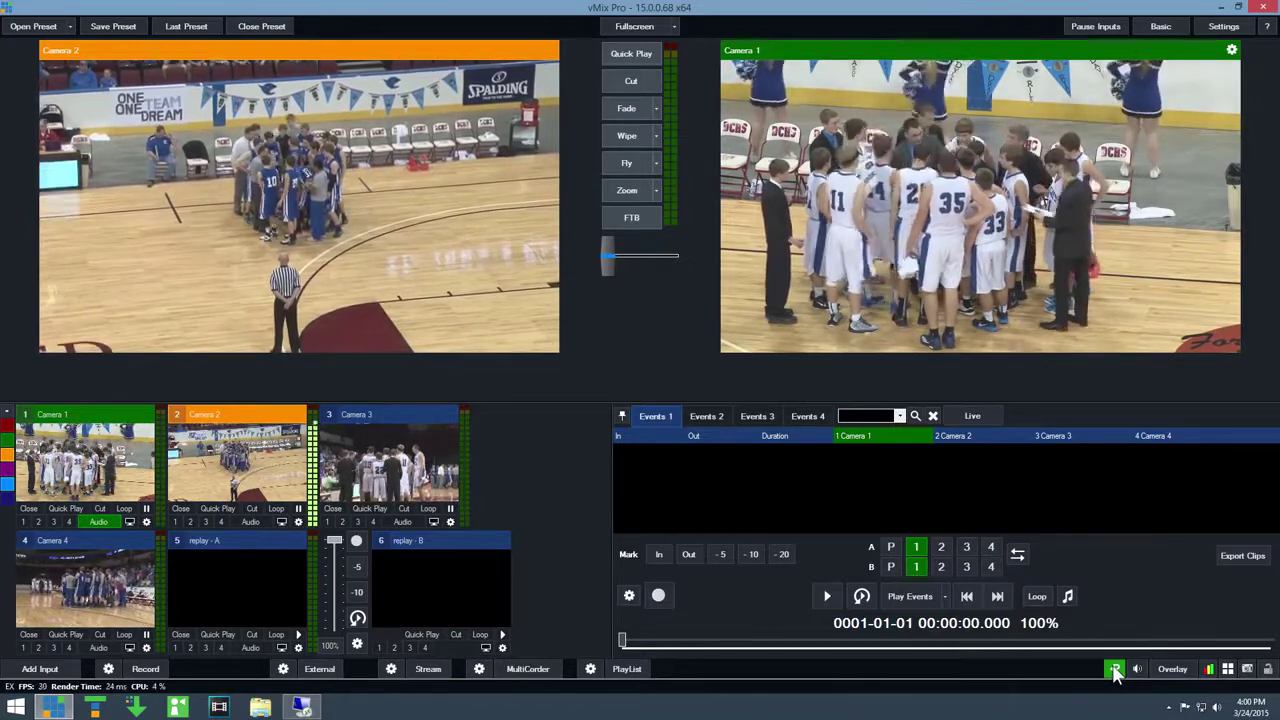
{"action": "left_click", "coordinate": [621, 415]}
{"action": "left_click", "coordinate": [264, 183]}
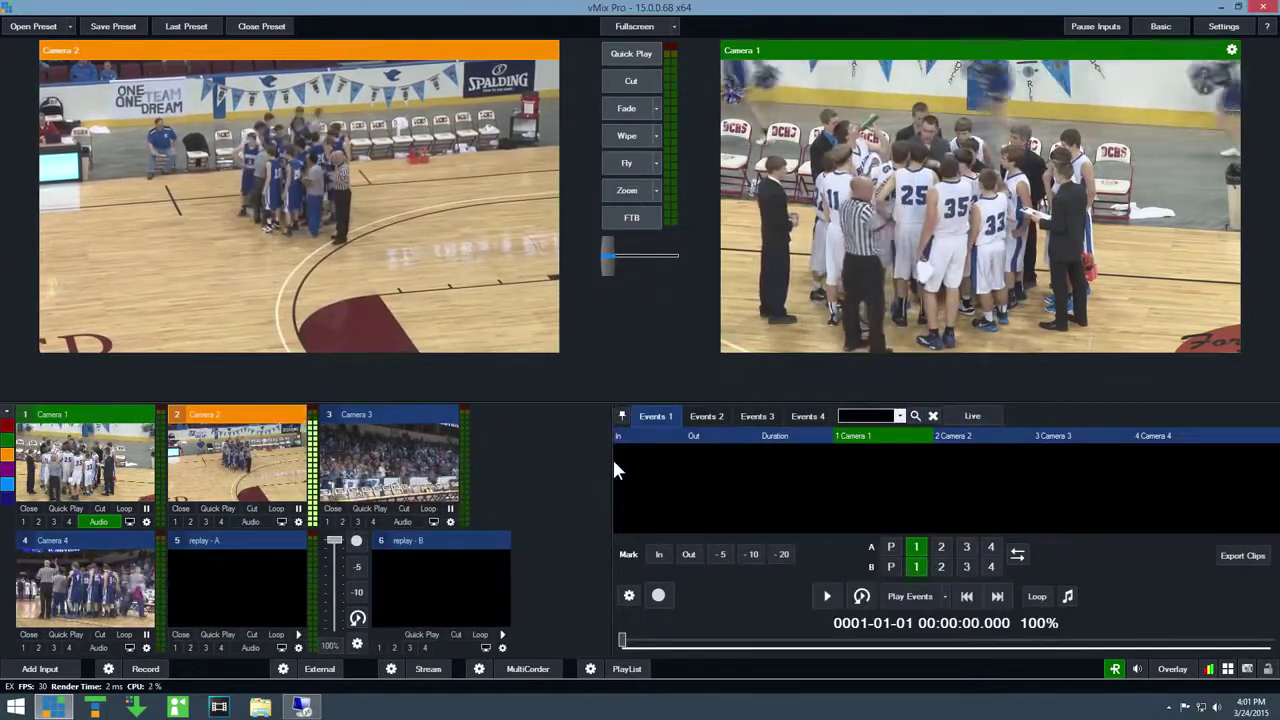
{"action": "left_click_drag", "start_coordinate": [610, 460], "coordinate": [534, 450]}
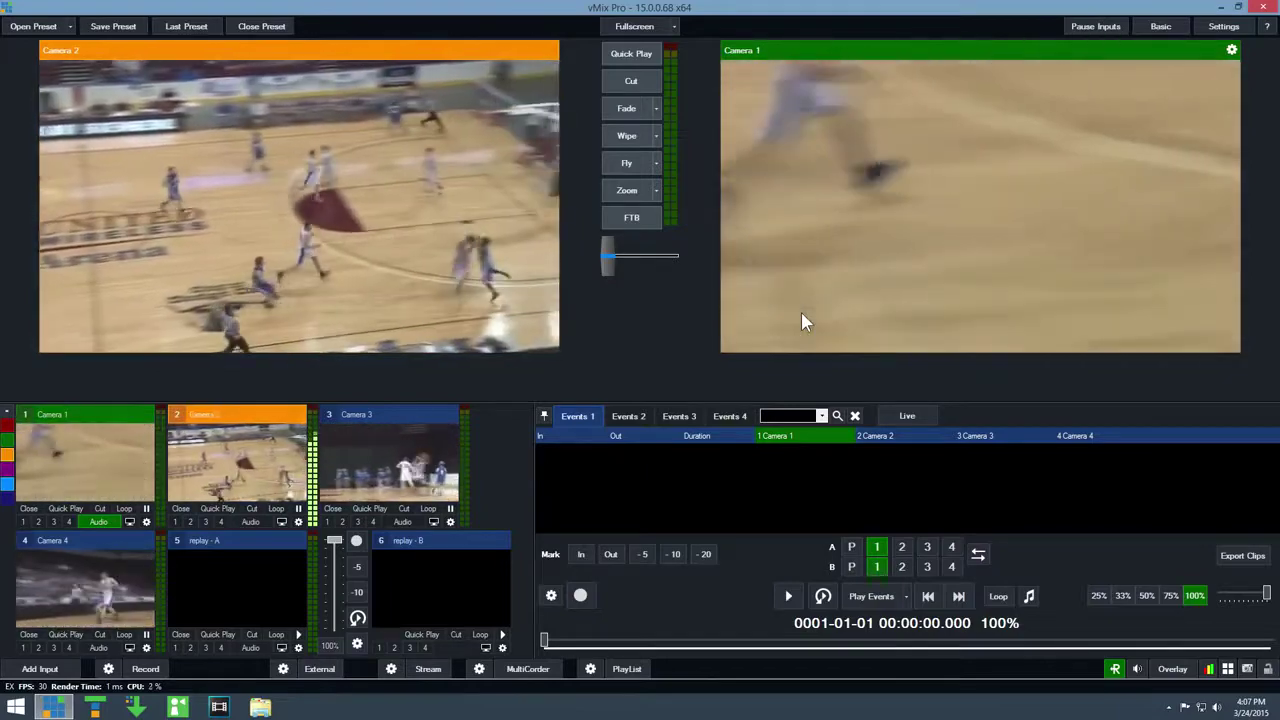
Step: Start replay recording, mark the last five seconds as an event, and play it back
{"action": "left_click", "coordinate": [580, 595]}
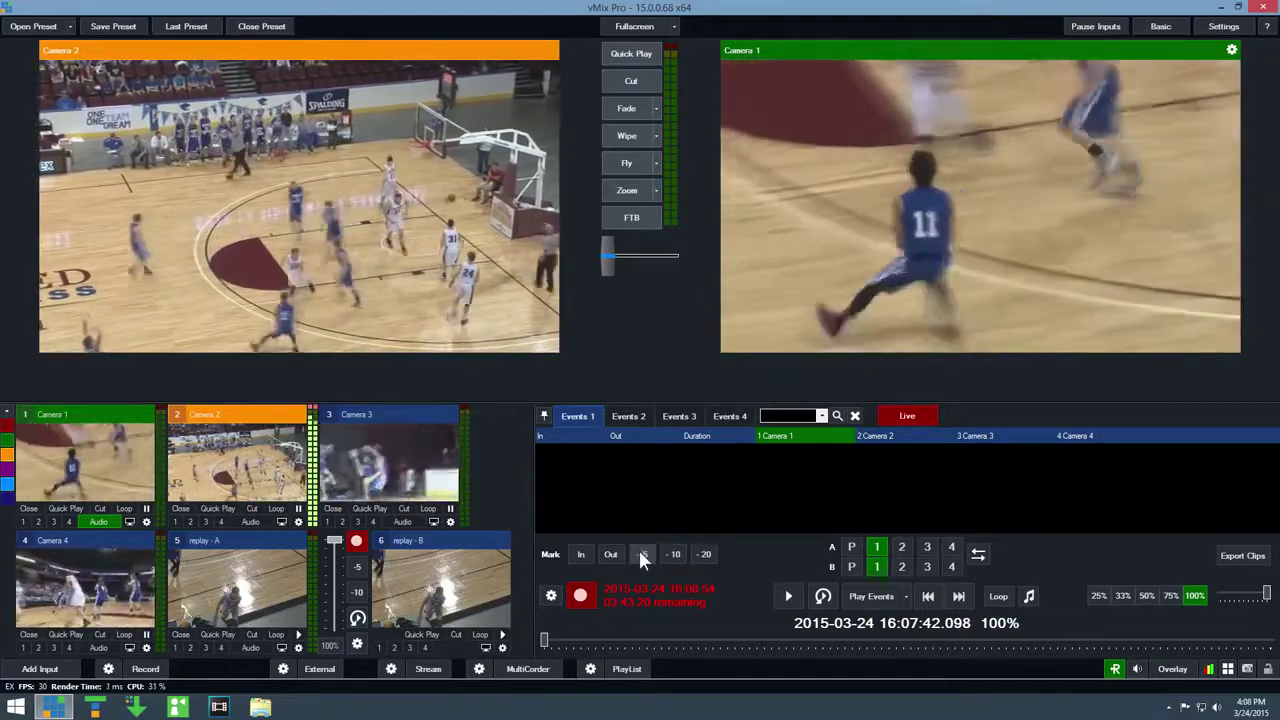
{"action": "left_click", "coordinate": [641, 553]}
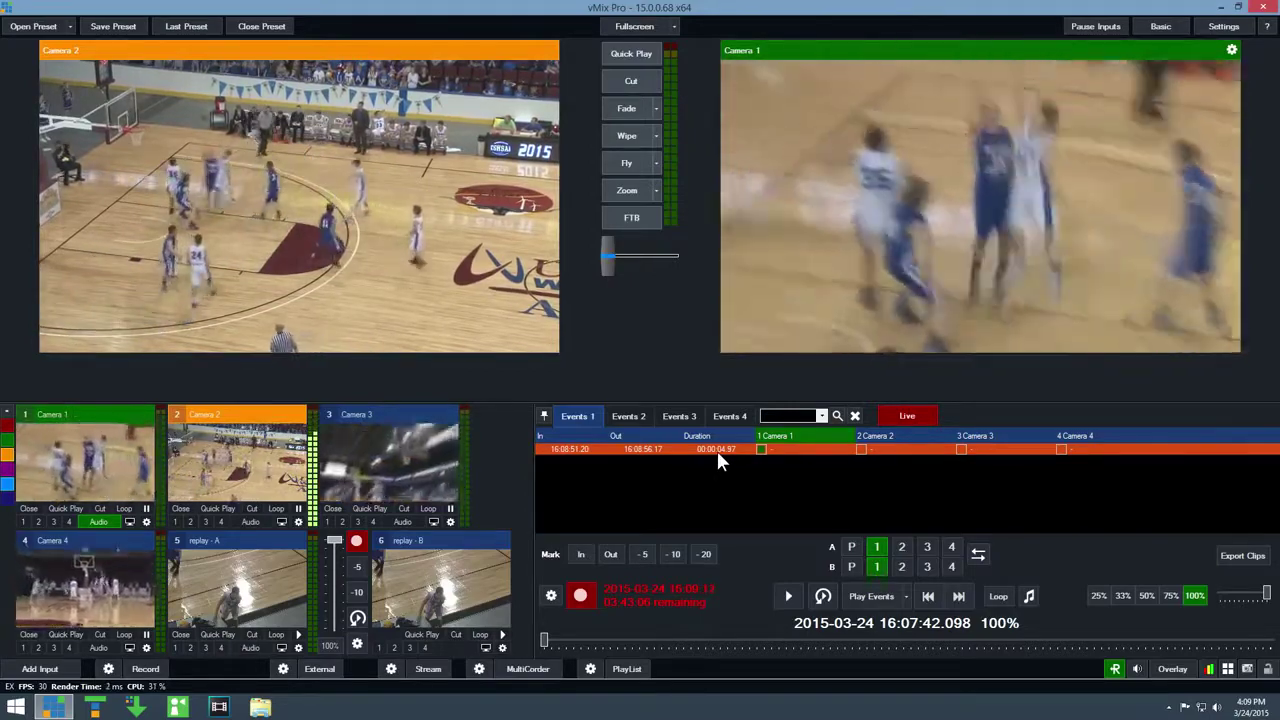
{"action": "double_click", "coordinate": [717, 449]}
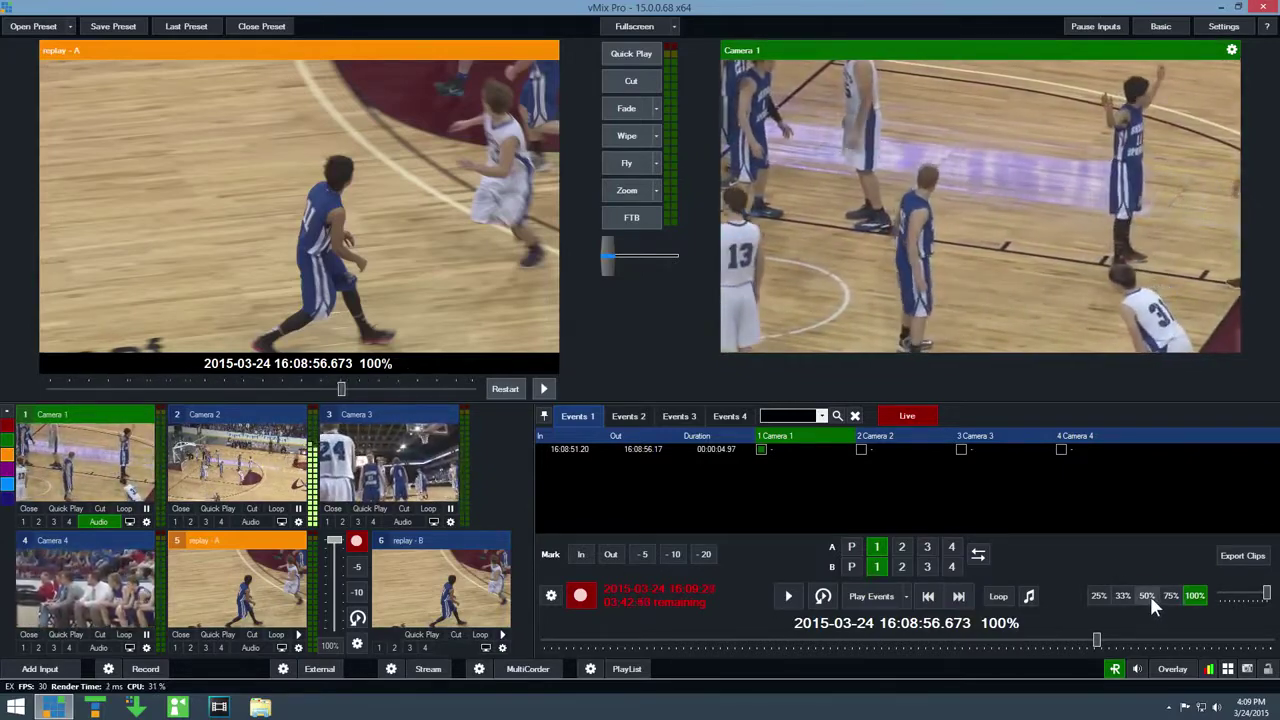
Step: Set replay speed to 50% and play the event again in slow motion
{"action": "left_click", "coordinate": [1148, 596]}
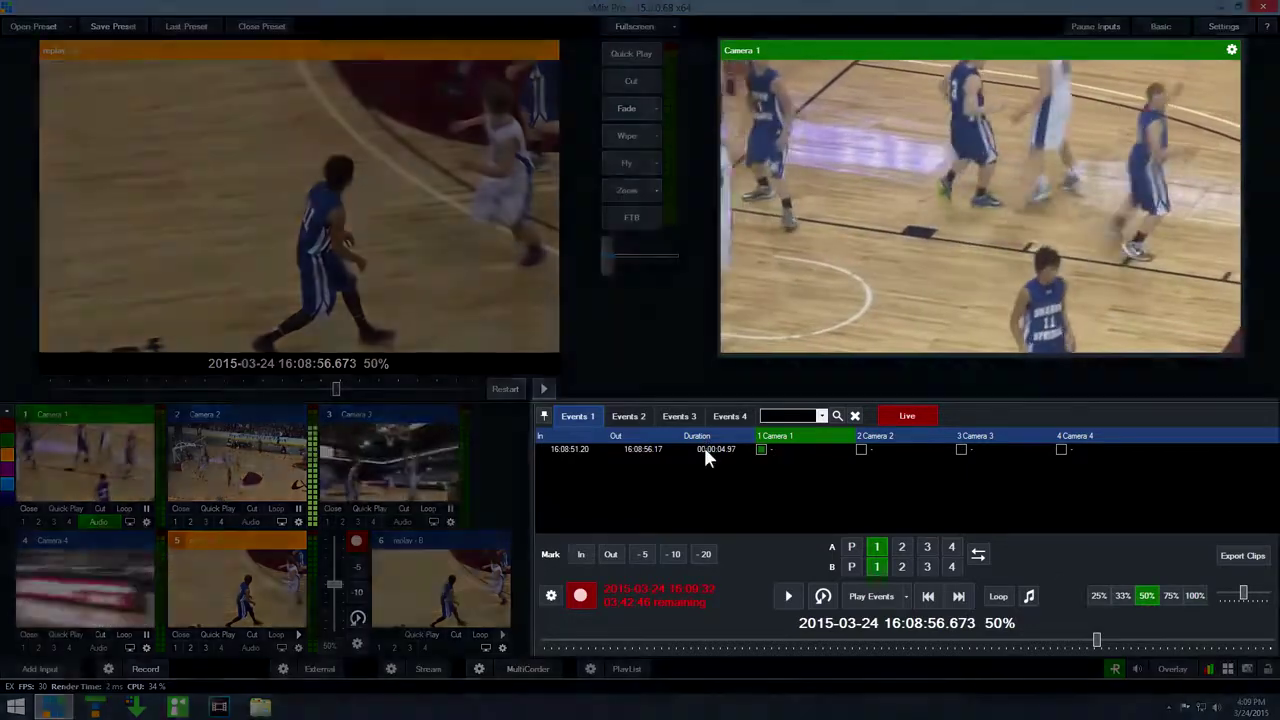
{"action": "double_click", "coordinate": [704, 448]}
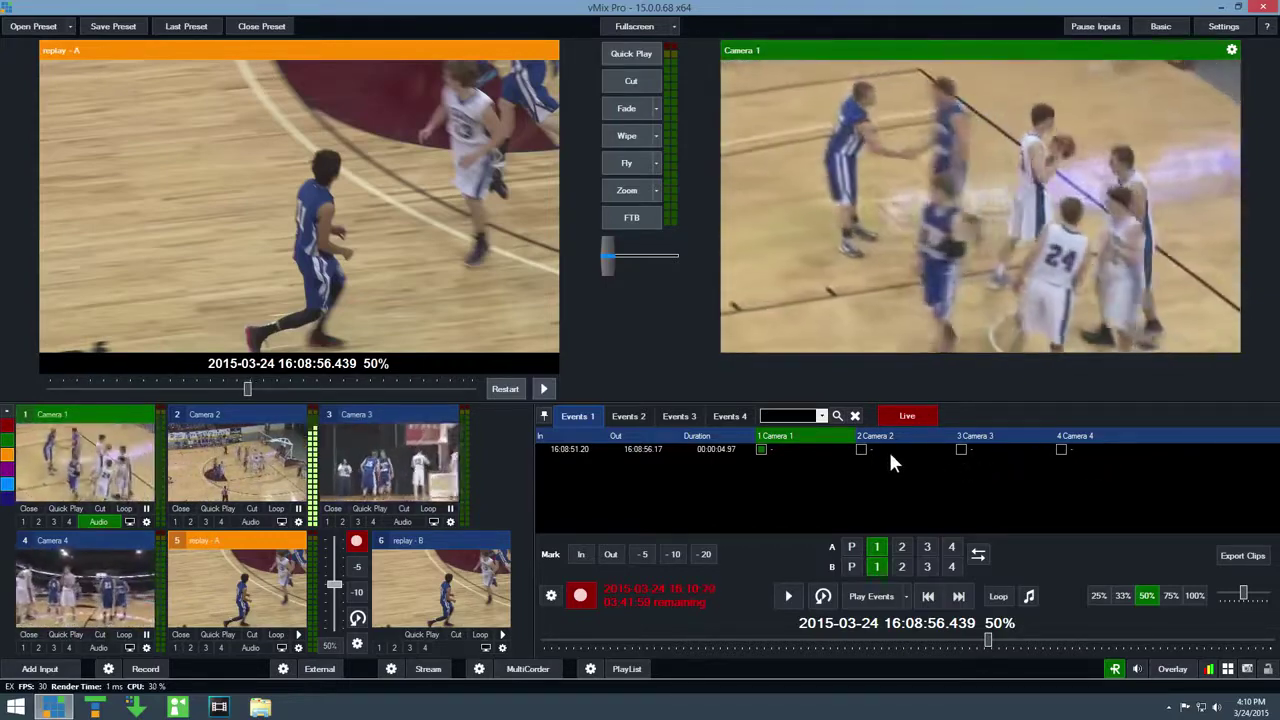
Step: Add Camera 2 to the event, replay it at 100% speed, and cut to the Camera 2 angle
{"action": "left_click", "coordinate": [861, 449]}
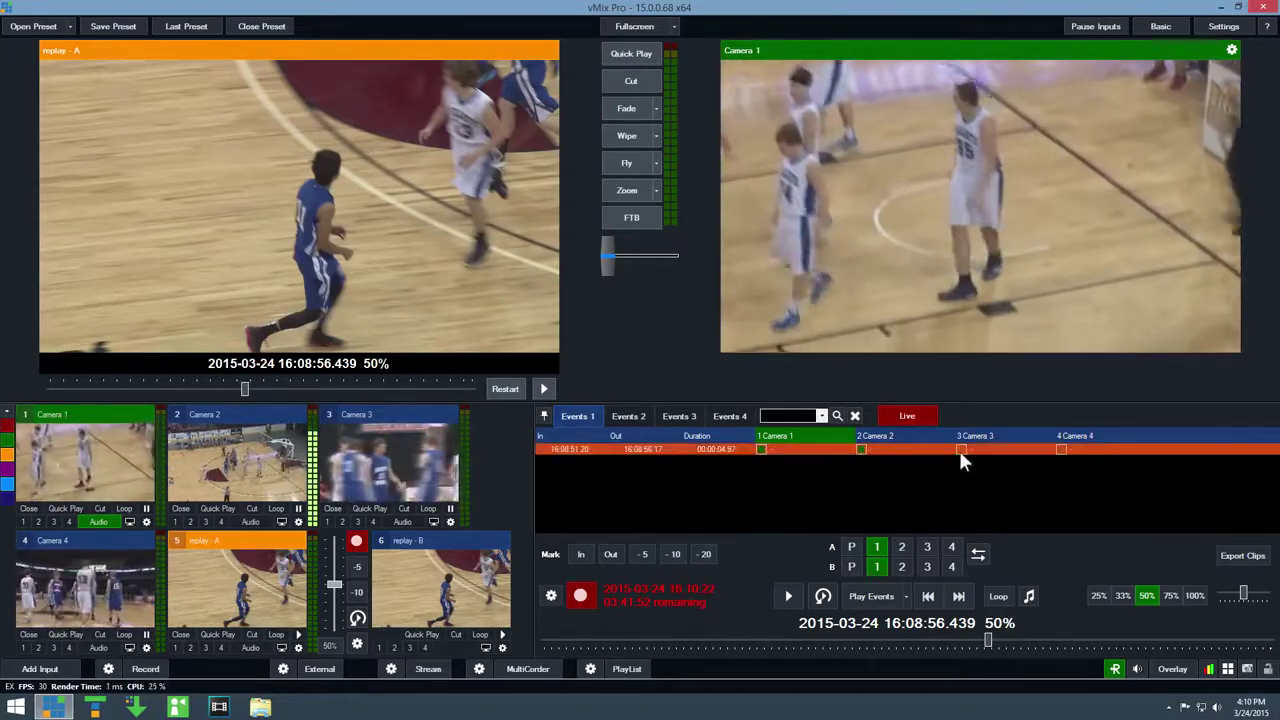
{"action": "double_click", "coordinate": [920, 449]}
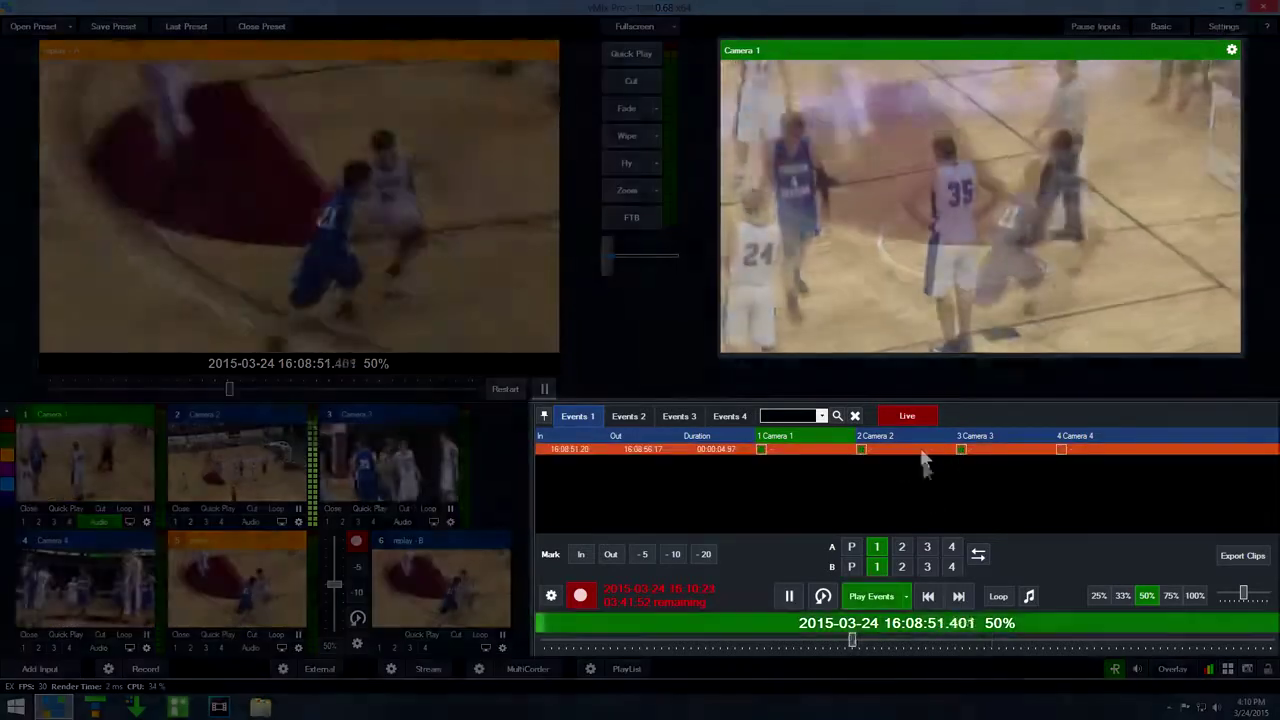
{"action": "left_click", "coordinate": [1195, 596]}
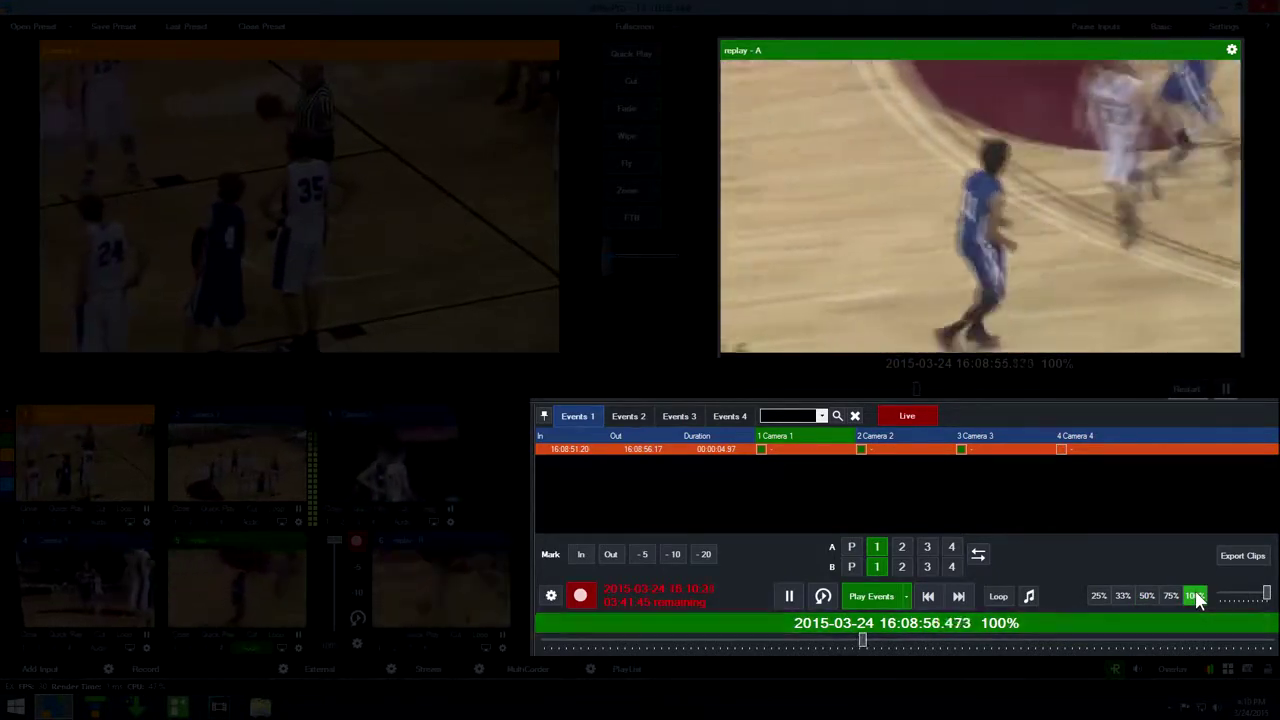
{"action": "key", "text": "2"}
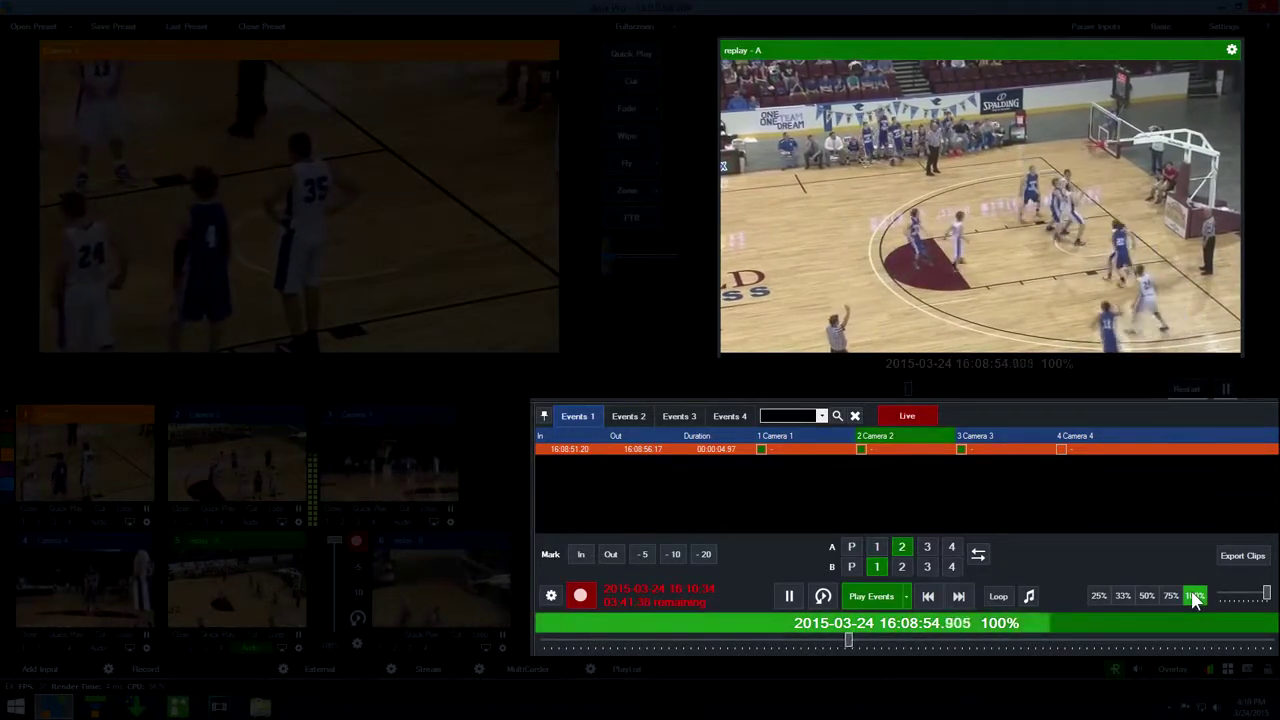
Step: Switch to Camera 3, then move the first event's In time earlier to 16:08:50.70
{"action": "key", "text": "3"}
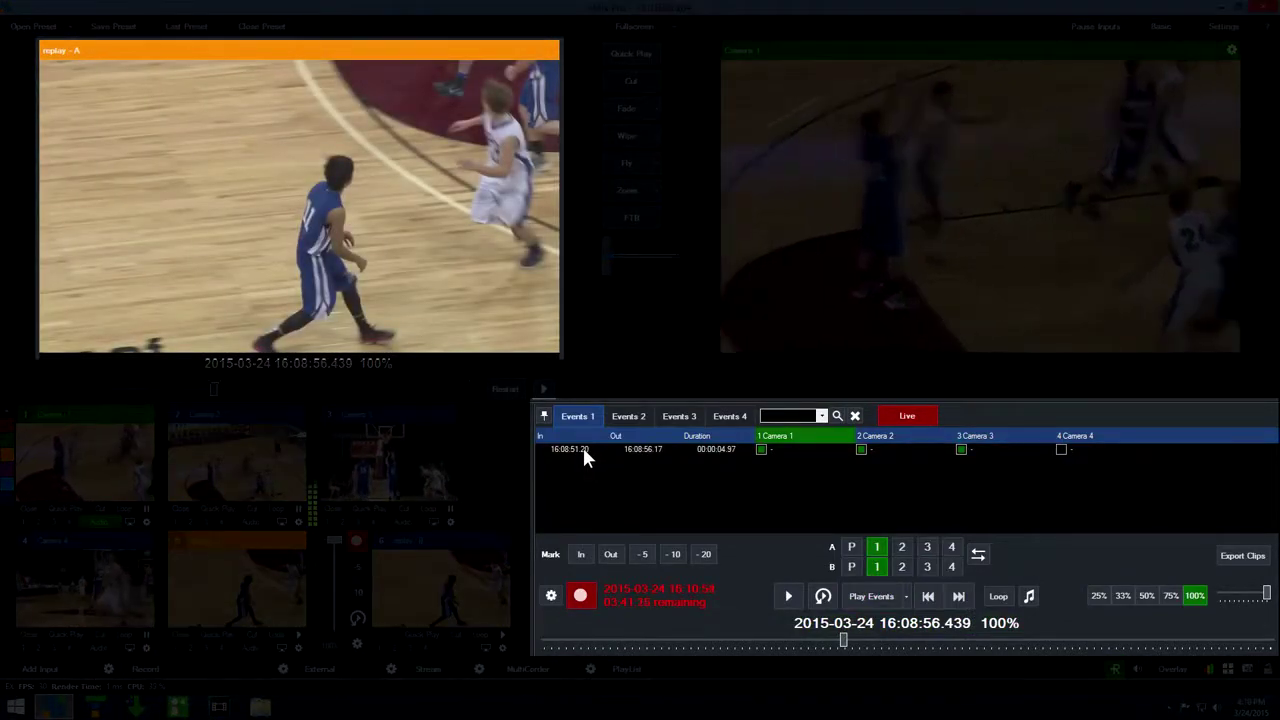
{"action": "left_click", "coordinate": [570, 449]}
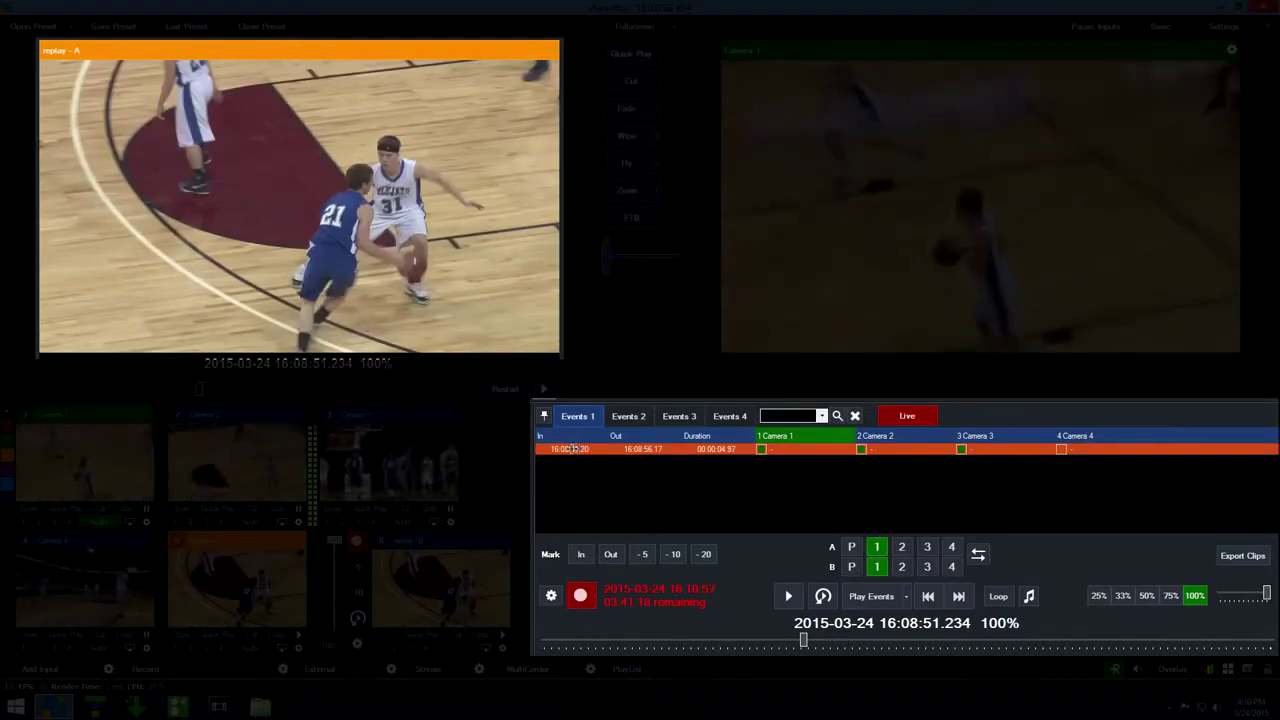
{"action": "scroll", "coordinate": [572, 449], "scroll_direction": "down", "scroll_amount": 5}
{"action": "scroll", "coordinate": [572, 449], "scroll_direction": "up", "scroll_amount": 3}
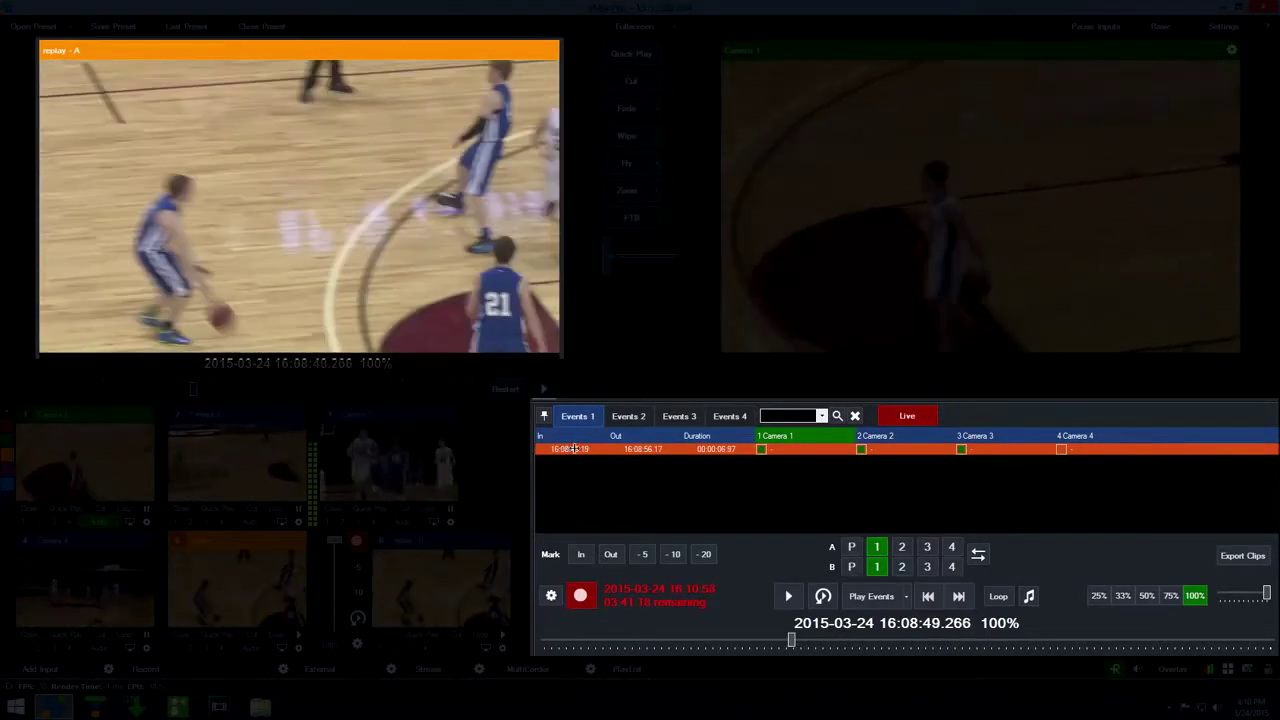
{"action": "scroll", "coordinate": [573, 449], "scroll_direction": "up", "scroll_amount": 2}
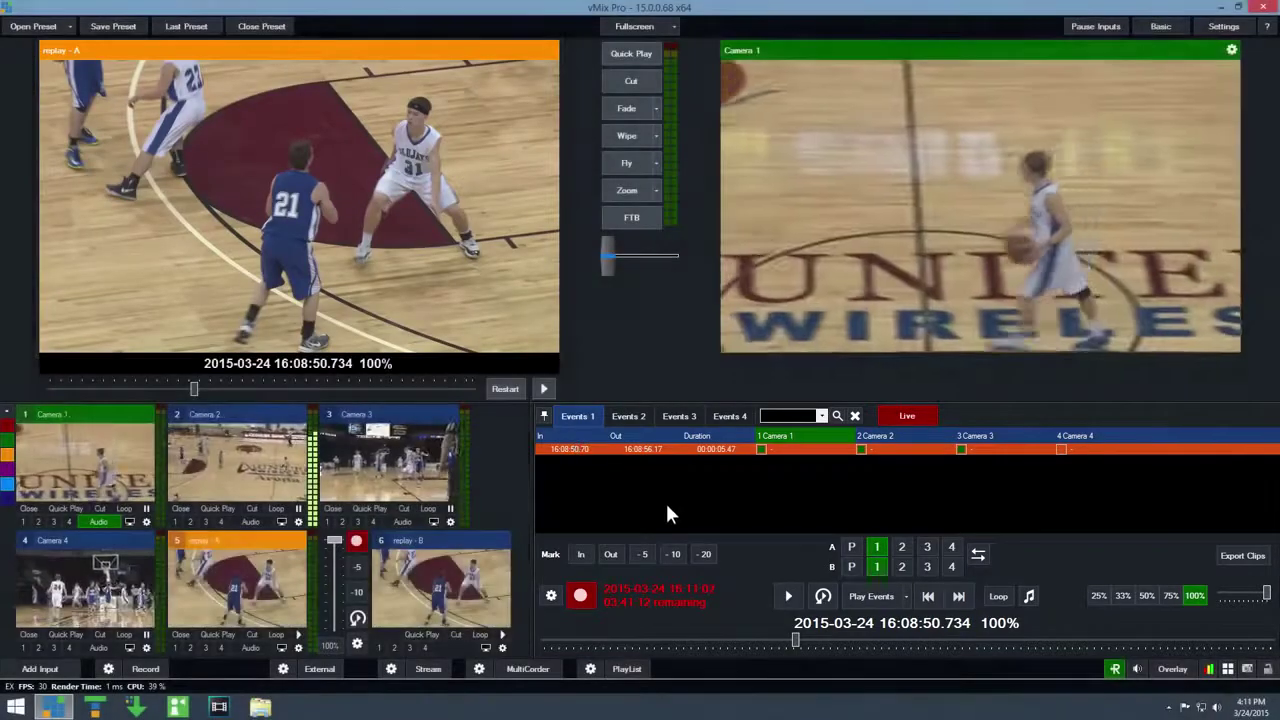
Step: Turn Live off and mark a second event from 16:14:03.68 to 16:14:06.85 during playback
{"action": "left_click", "coordinate": [665, 500]}
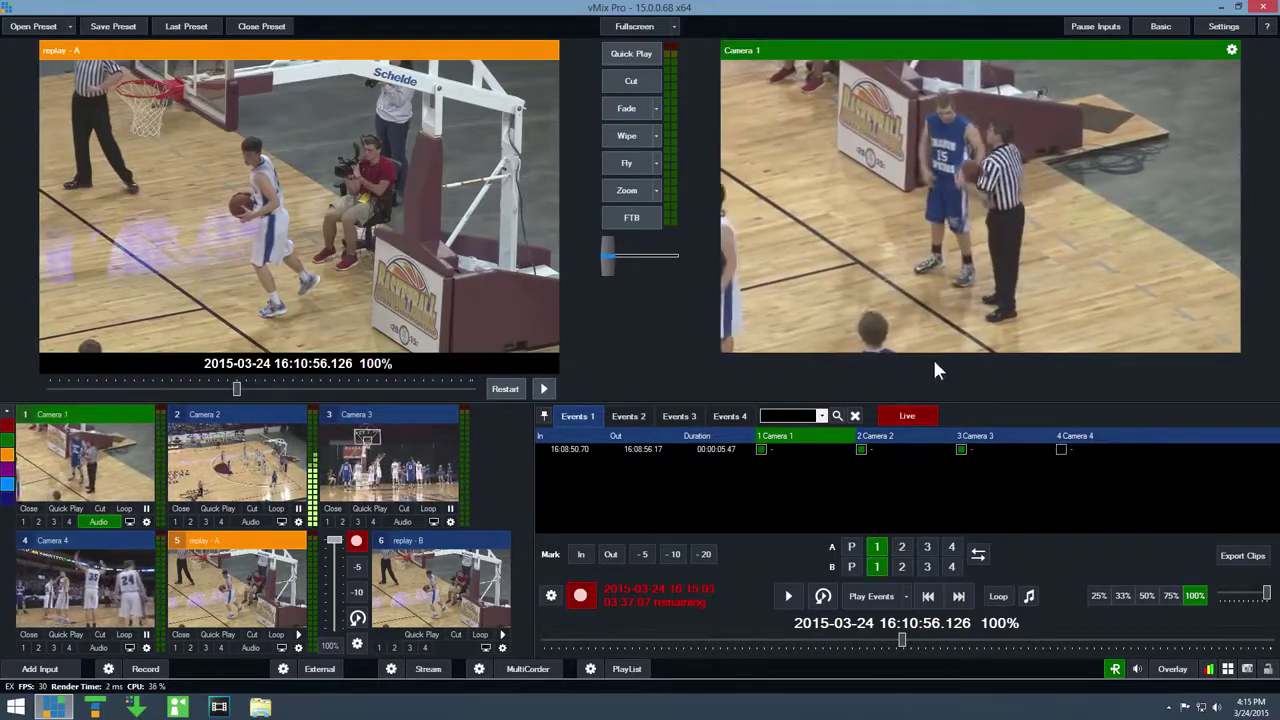
{"action": "left_click", "coordinate": [907, 416]}
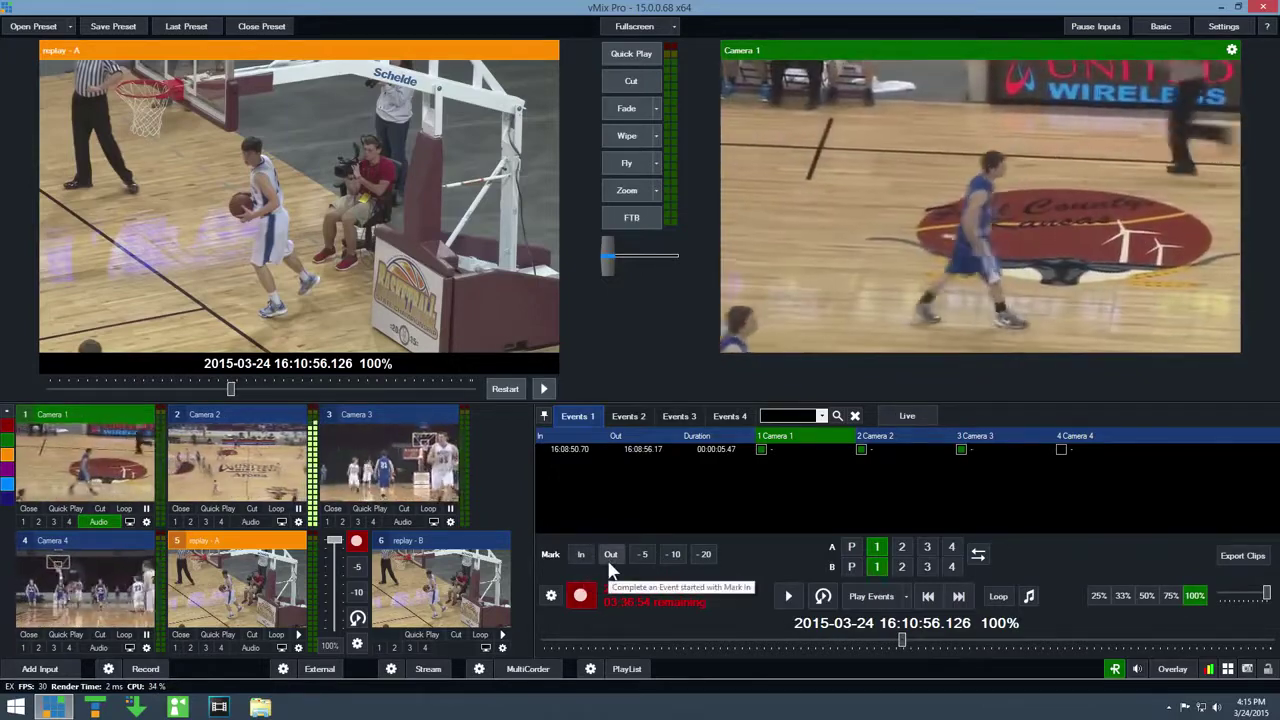
{"action": "left_click", "coordinate": [788, 596]}
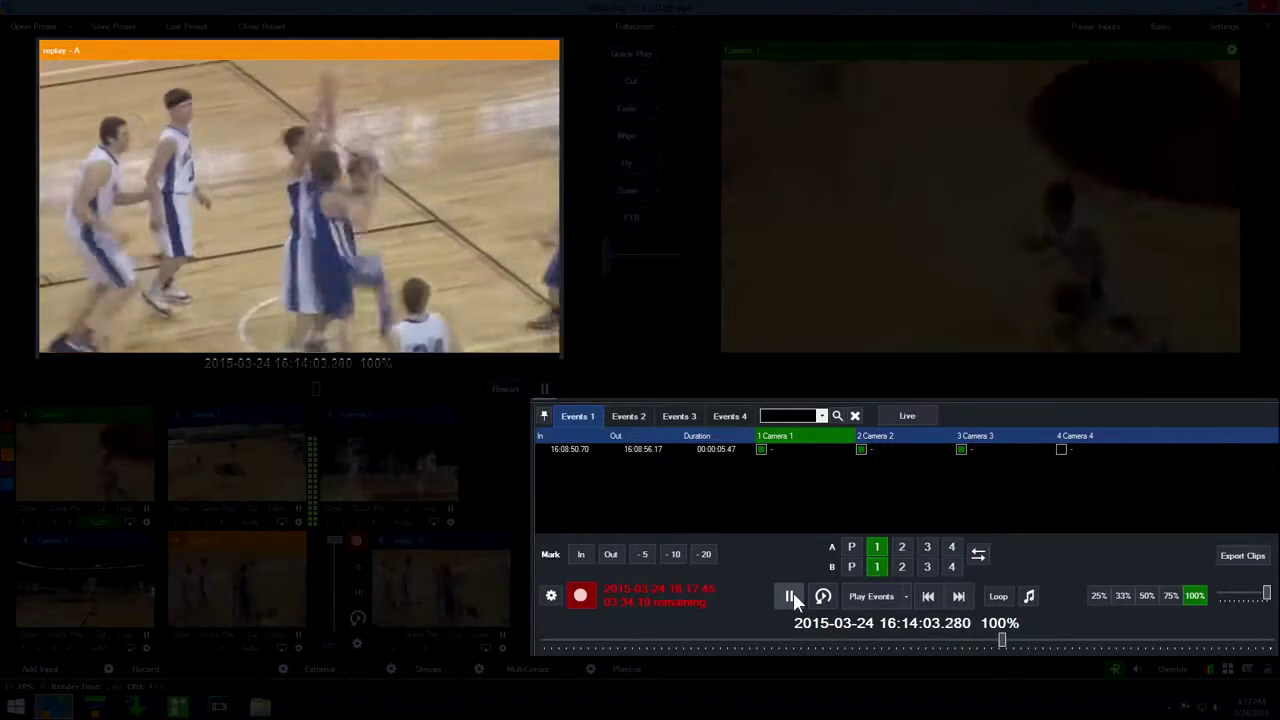
{"action": "left_click", "coordinate": [790, 596]}
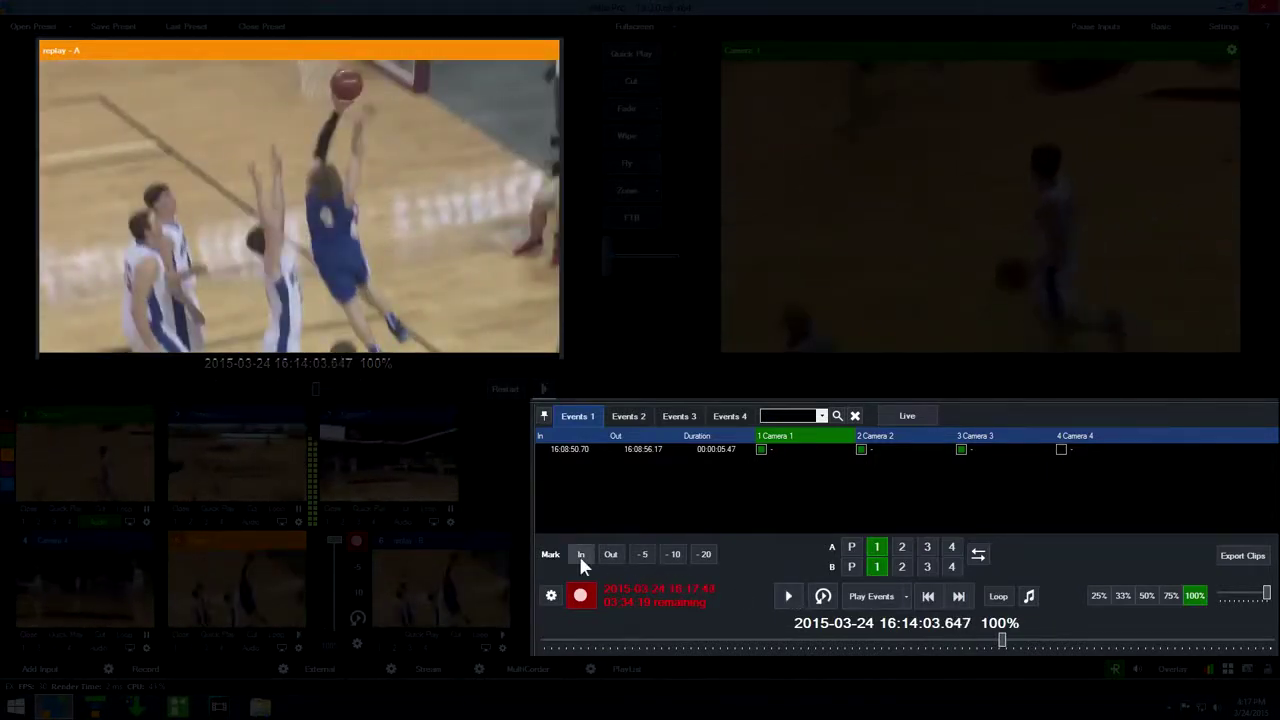
{"action": "left_click", "coordinate": [579, 555]}
{"action": "left_click", "coordinate": [783, 597]}
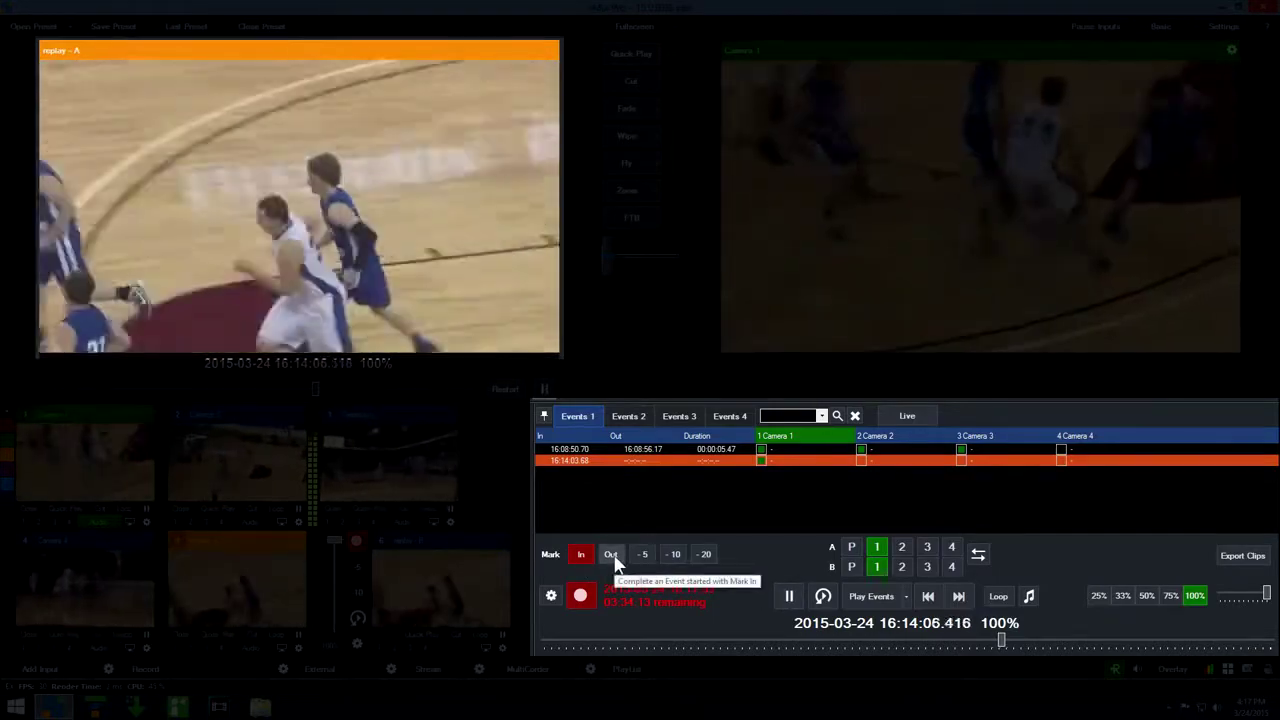
{"action": "left_click", "coordinate": [612, 554]}
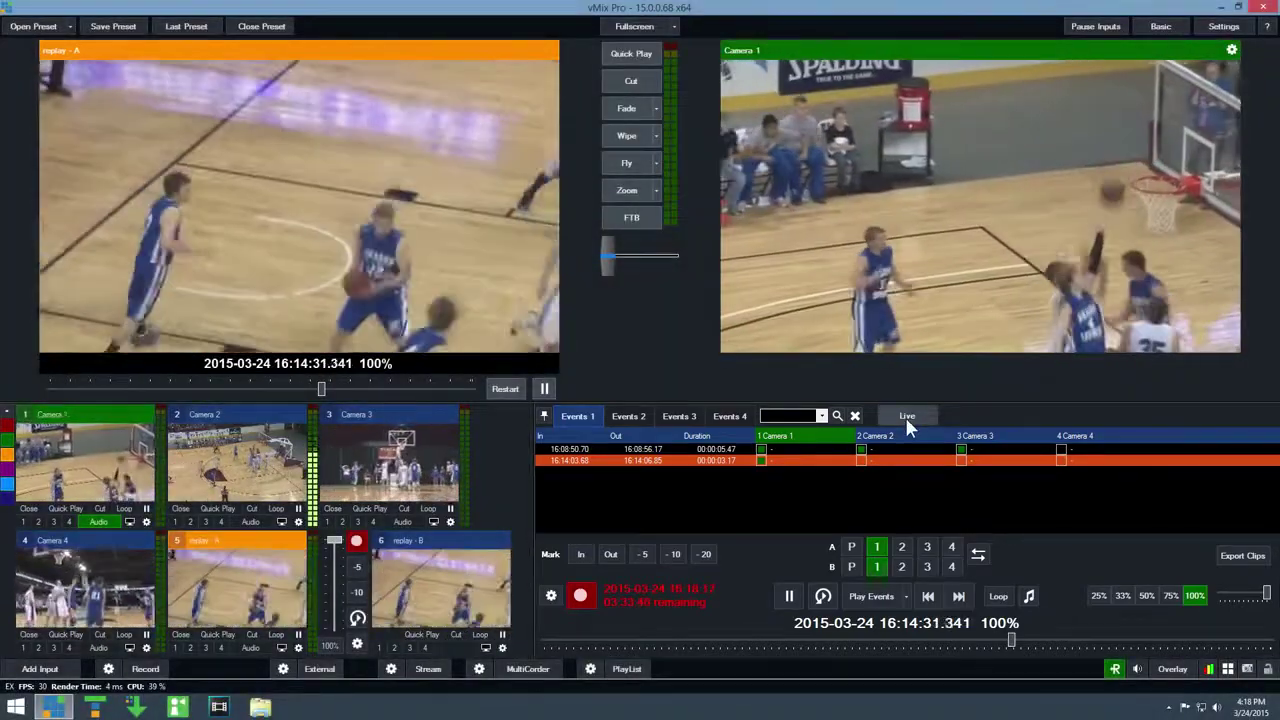
Step: Turn Live back on, tag the first event's Camera 1 clip 'Three Points', and begin tagging the second event
{"action": "left_click", "coordinate": [906, 417]}
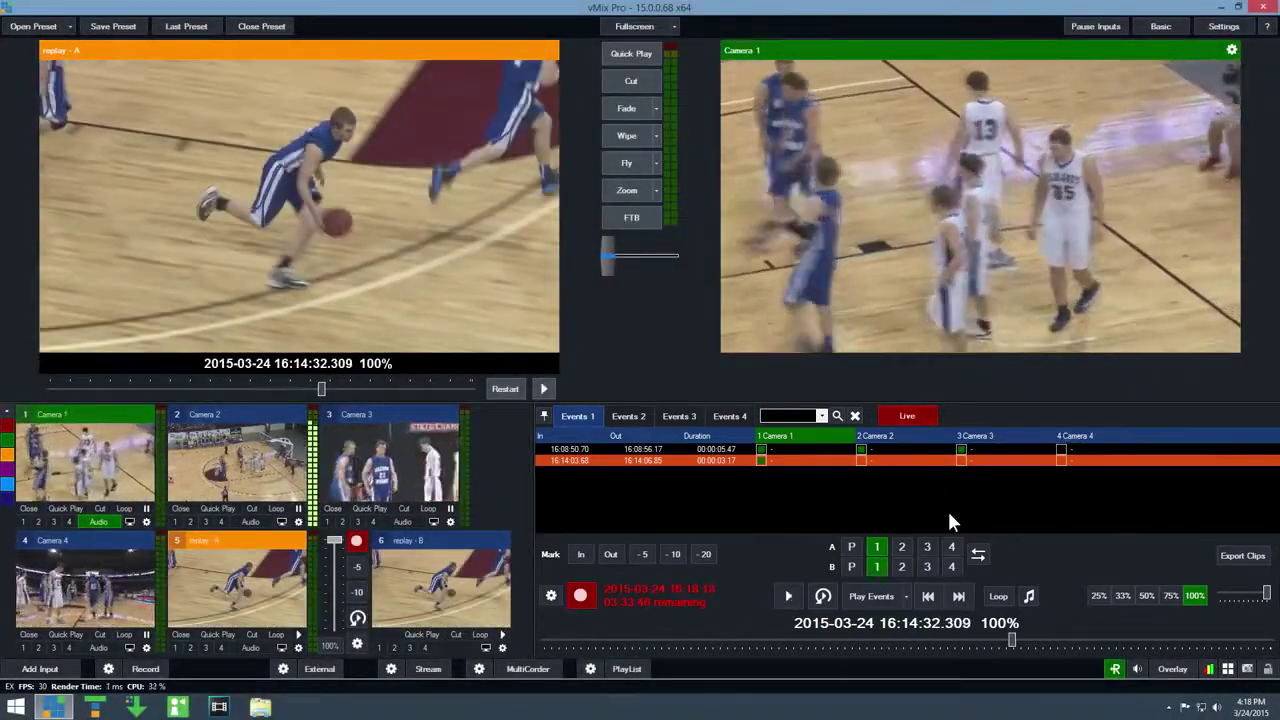
{"action": "left_click", "coordinate": [780, 495]}
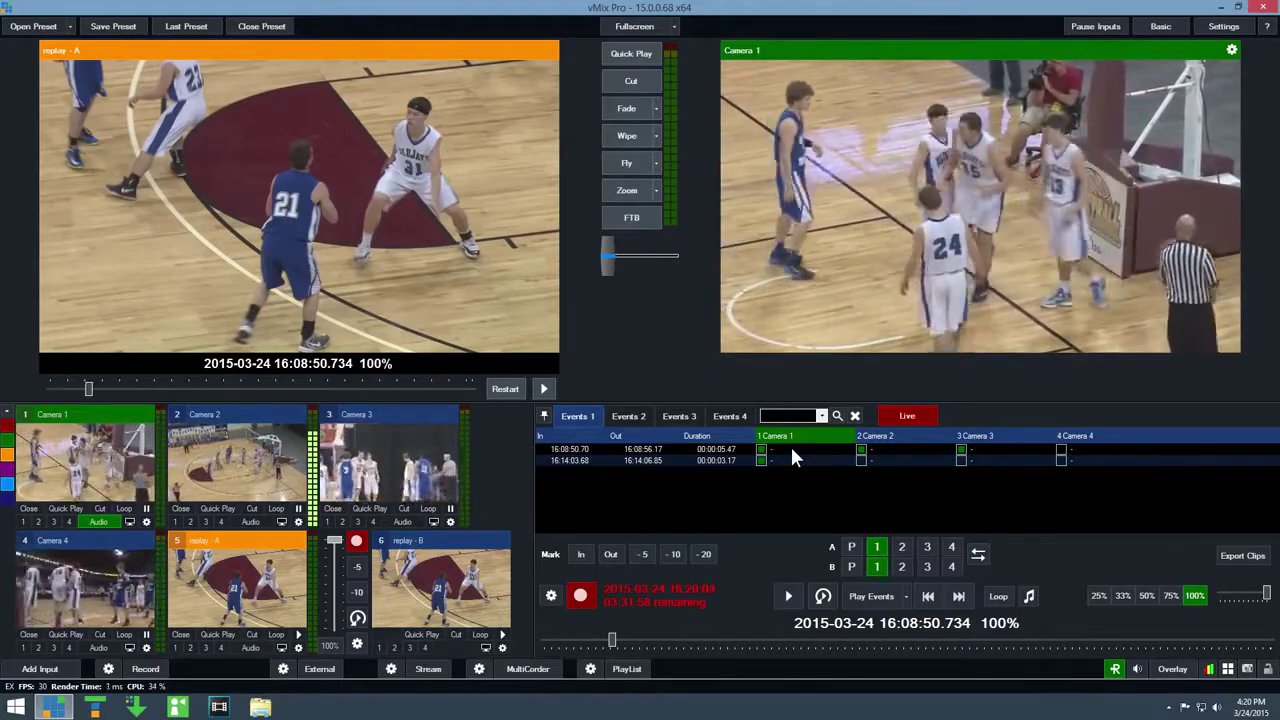
{"action": "double_click", "coordinate": [791, 451]}
{"action": "type", "text": "Thre"}
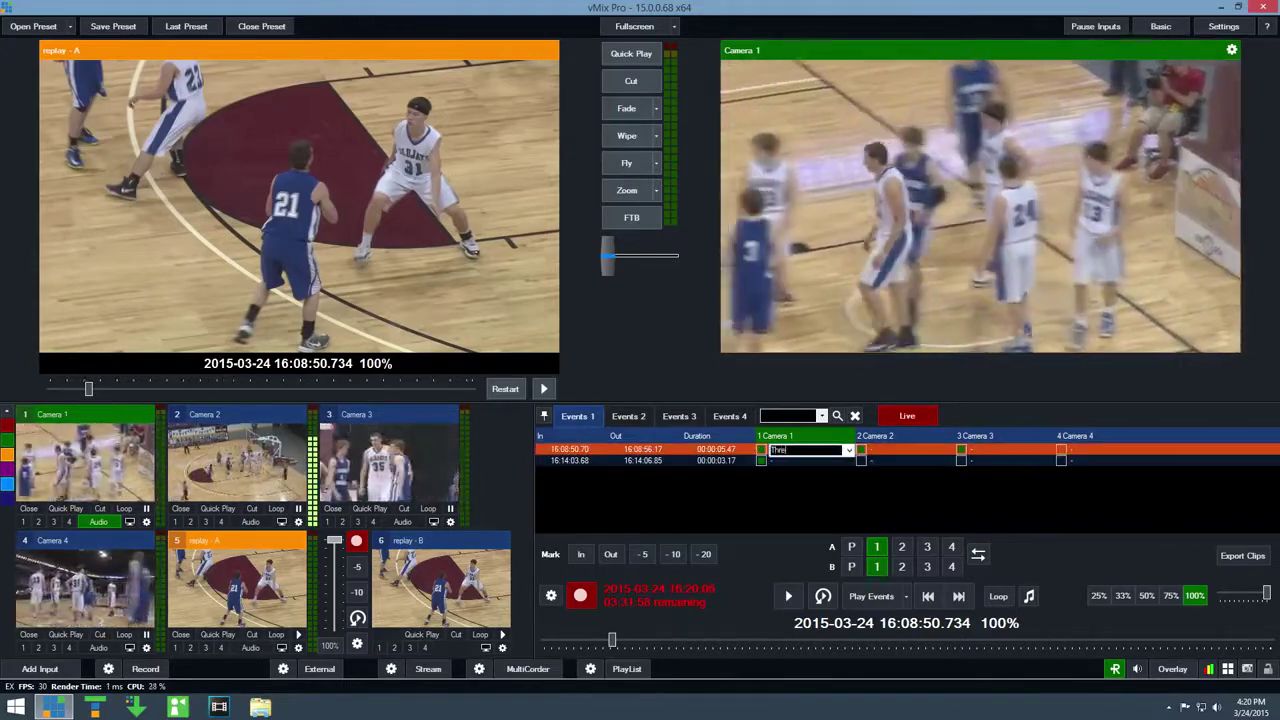
{"action": "type", "text": "e Points"}
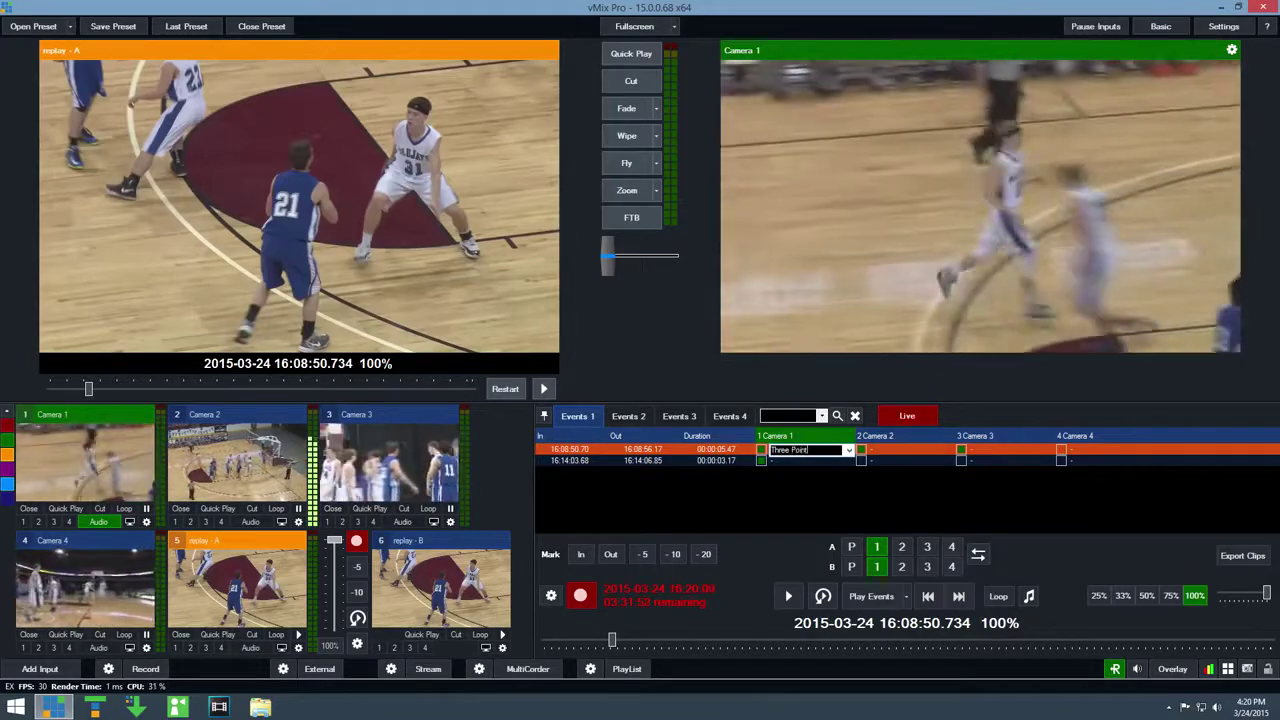
{"action": "key", "text": "Return"}
{"action": "double_click", "coordinate": [789, 460]}
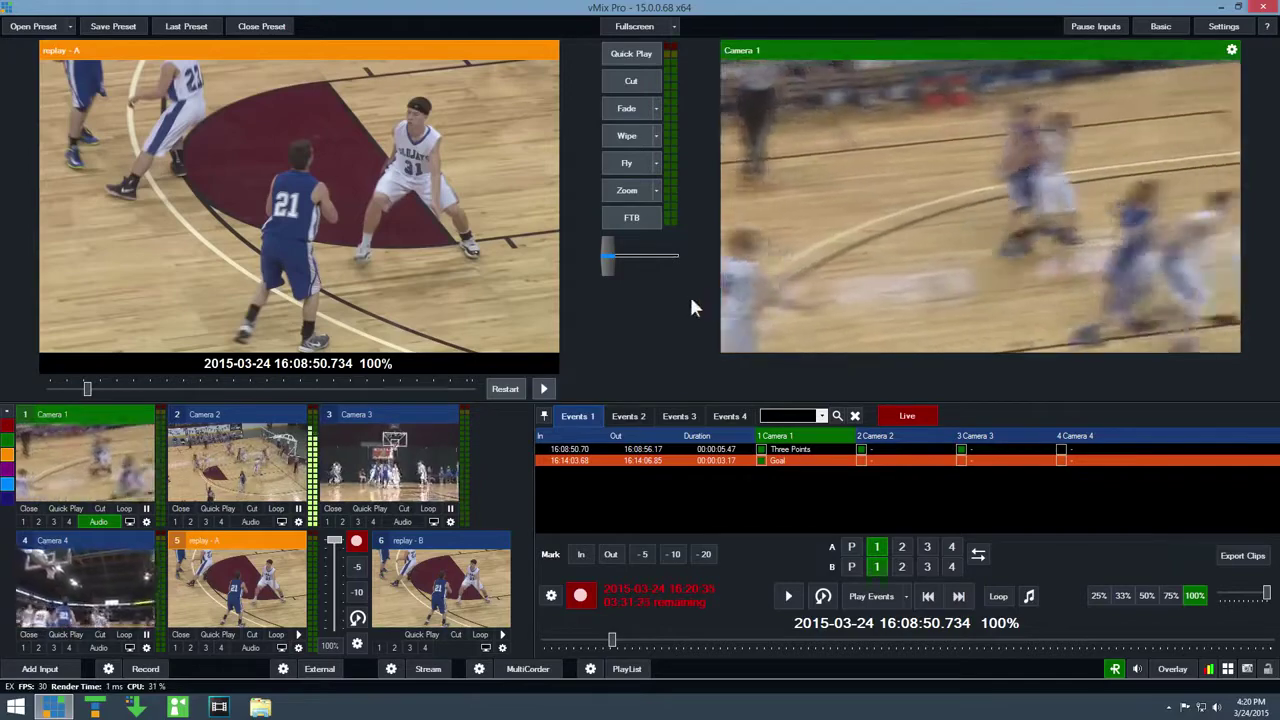
{"action": "left_click", "coordinate": [550, 597]}
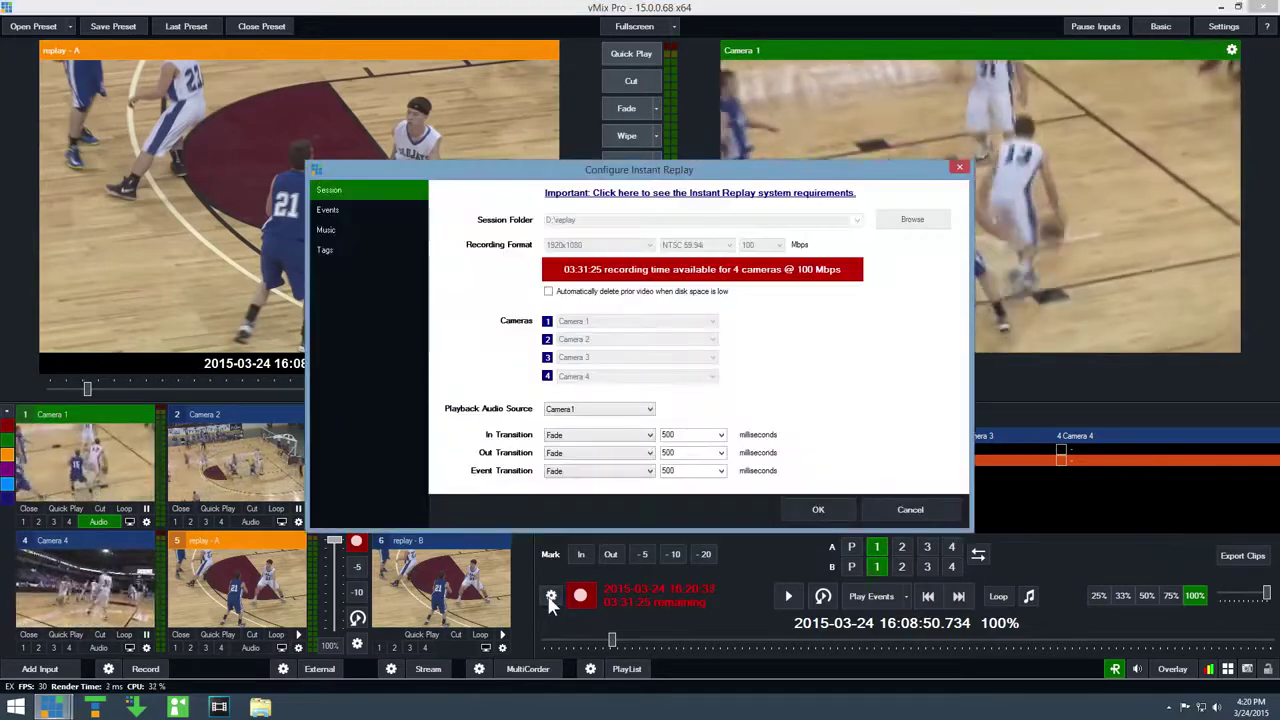
{"action": "left_click", "coordinate": [365, 250]}
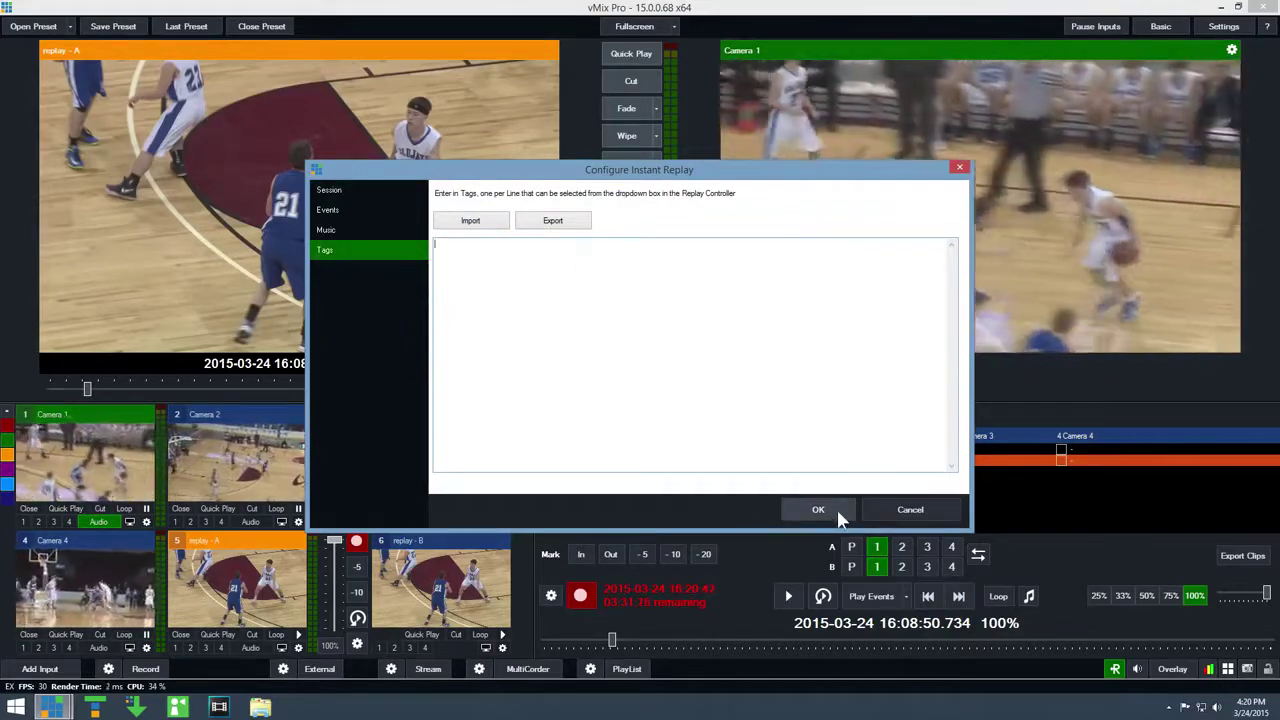
{"action": "left_click", "coordinate": [837, 509]}
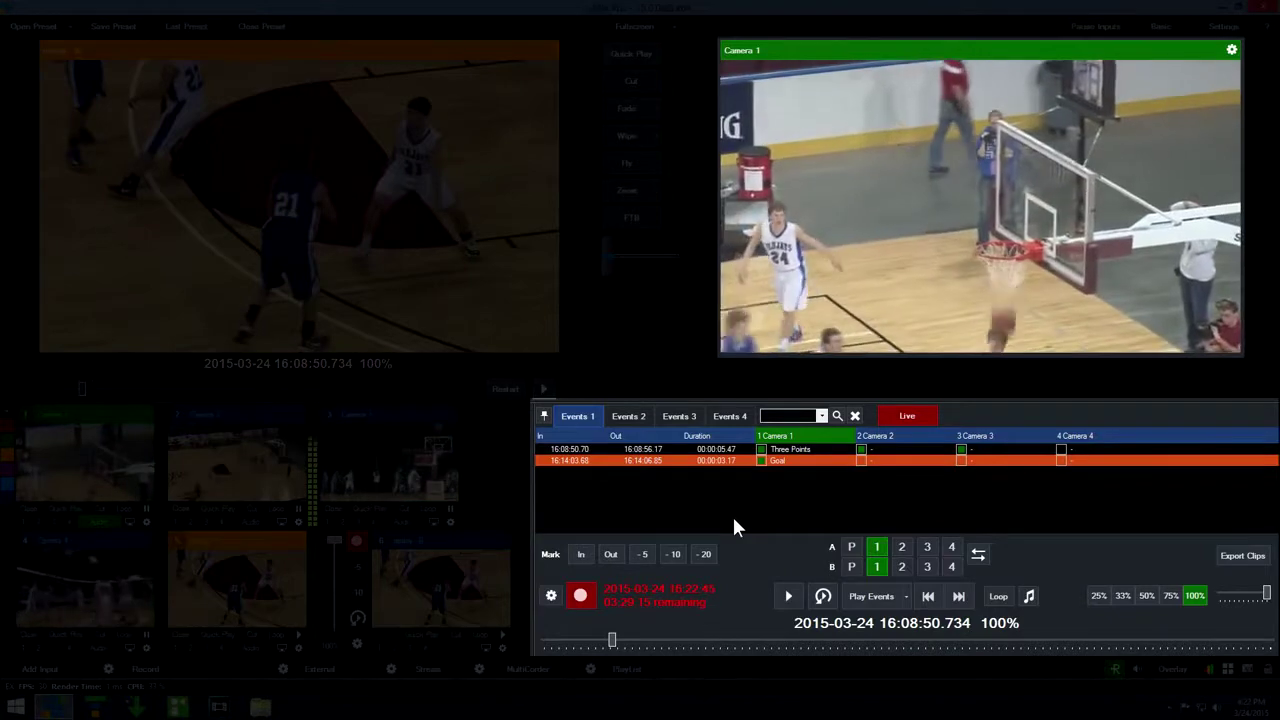
Step: Mark two 5-second events (16:22:42.93 and 16:26:42.33), then play the events in sequence from the second event
{"action": "left_click", "coordinate": [642, 554]}
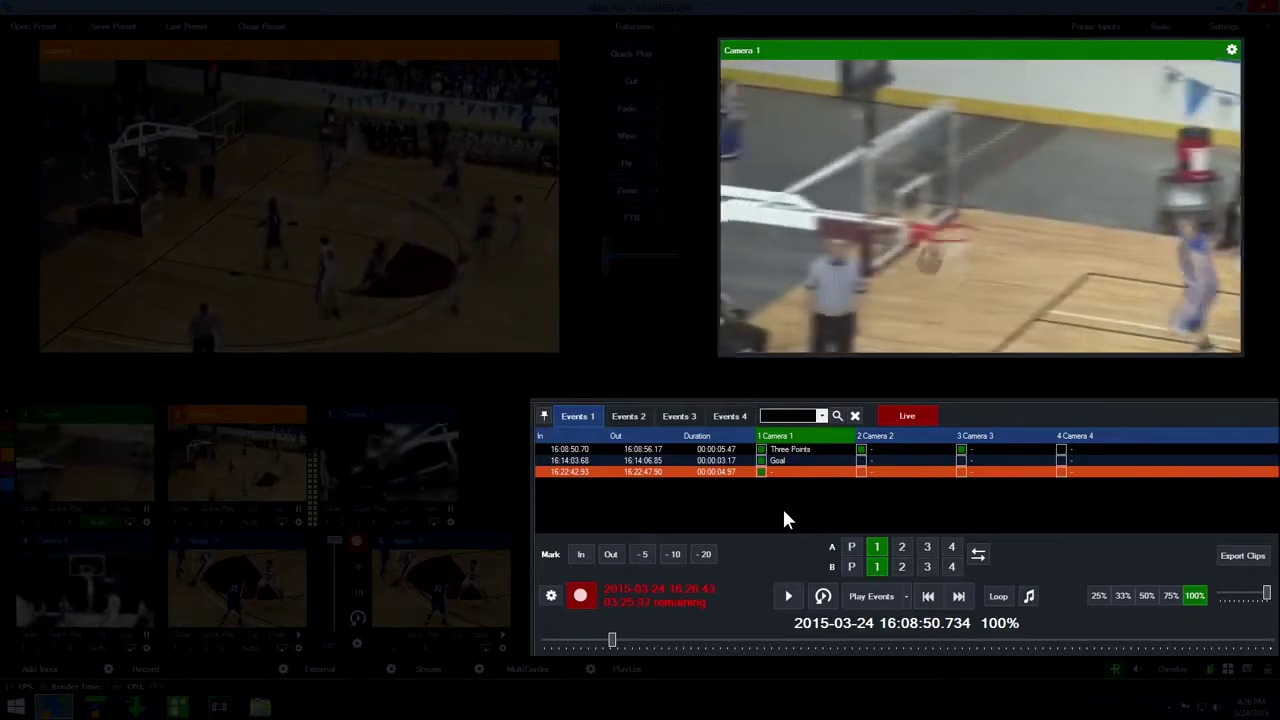
{"action": "left_click", "coordinate": [640, 555]}
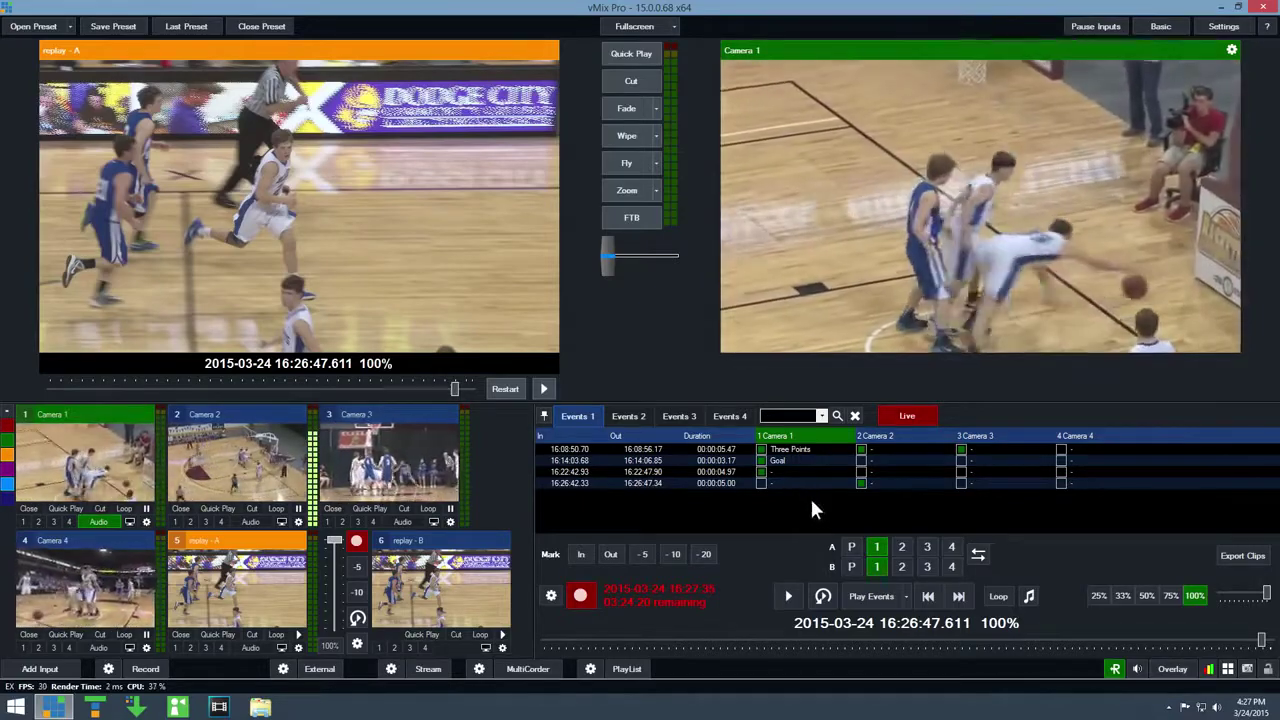
{"action": "left_click", "coordinate": [800, 481]}
{"action": "key", "text": "shift+Up"}
{"action": "key", "text": "shift+Up"}
{"action": "left_click", "coordinate": [868, 596]}
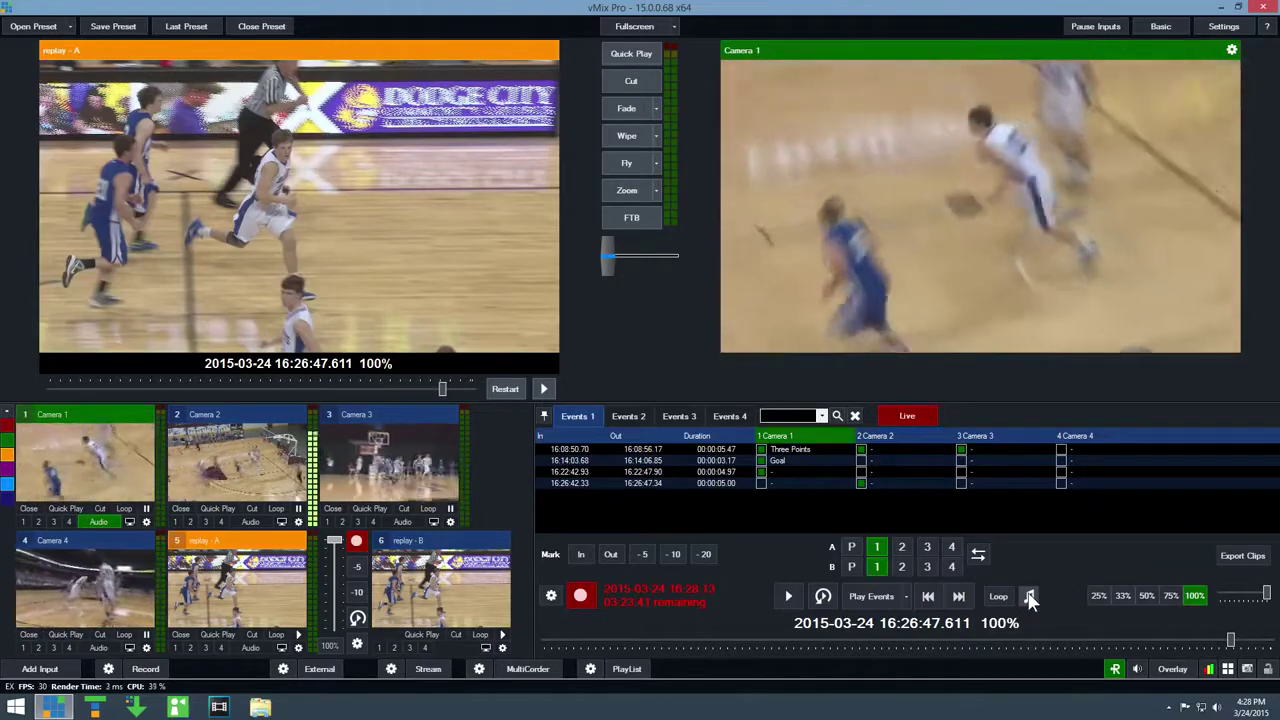
{"action": "left_click", "coordinate": [551, 596]}
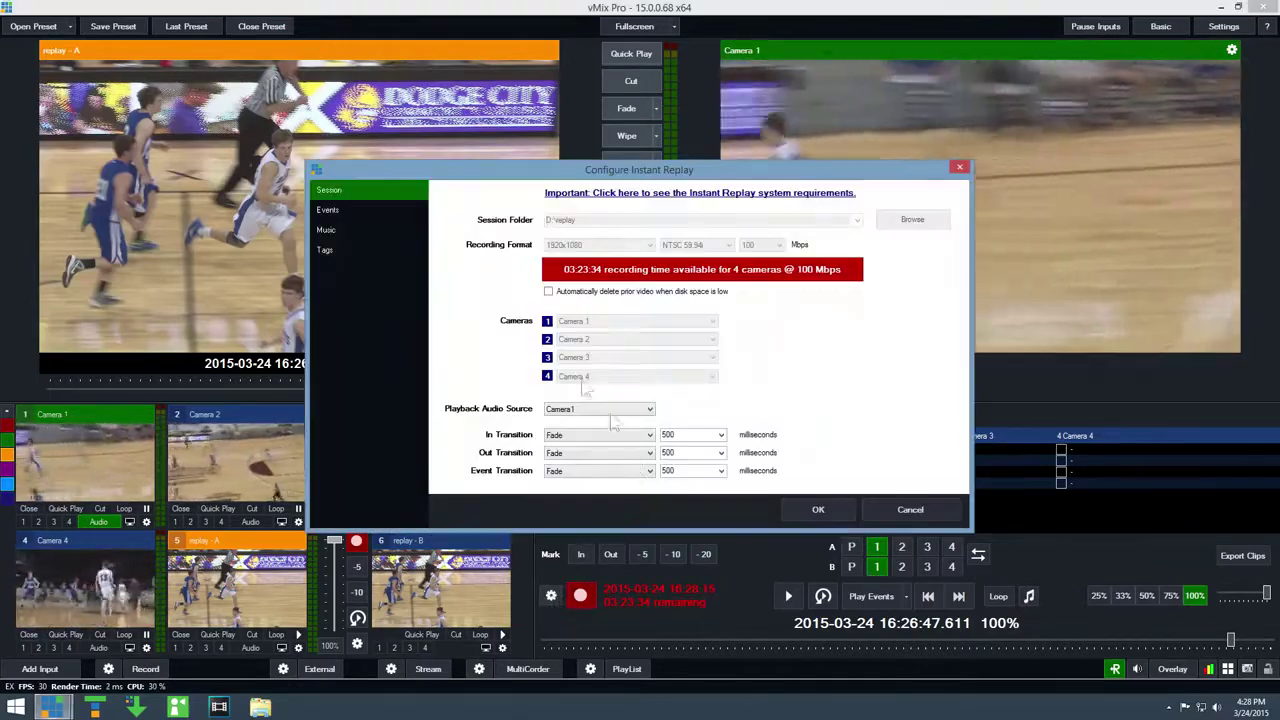
{"action": "left_click", "coordinate": [386, 232]}
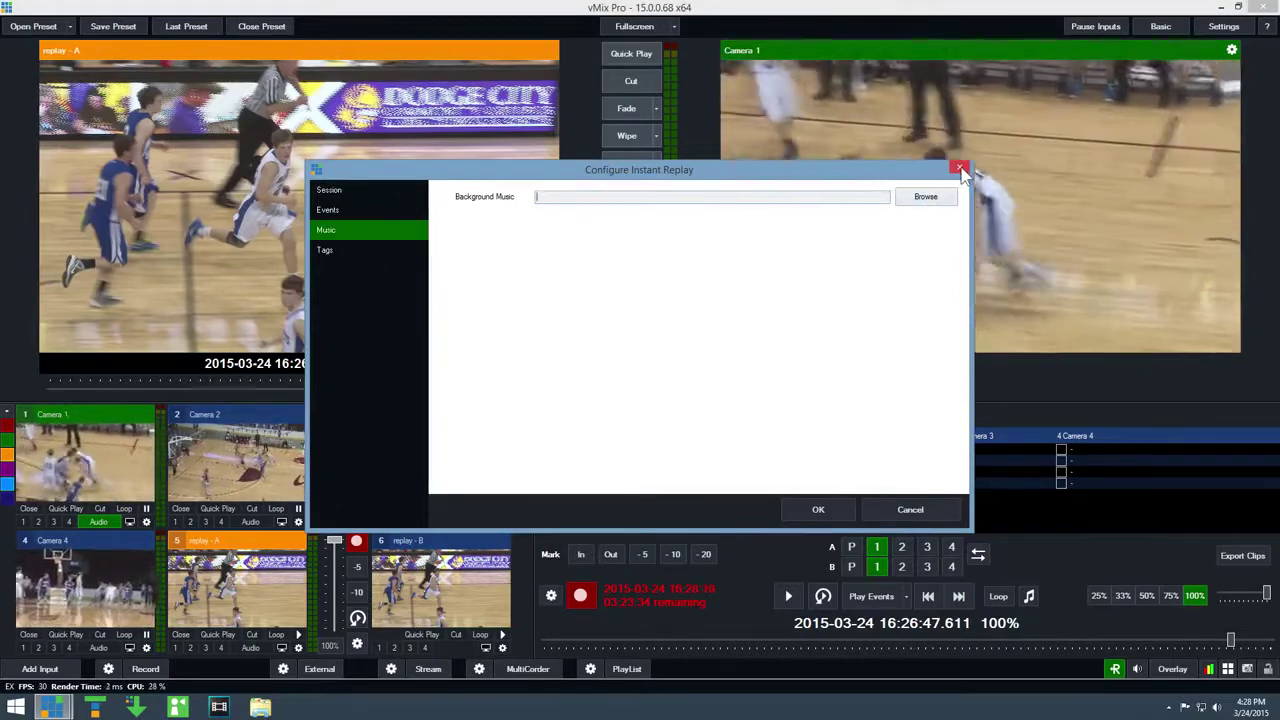
{"action": "left_click", "coordinate": [959, 170]}
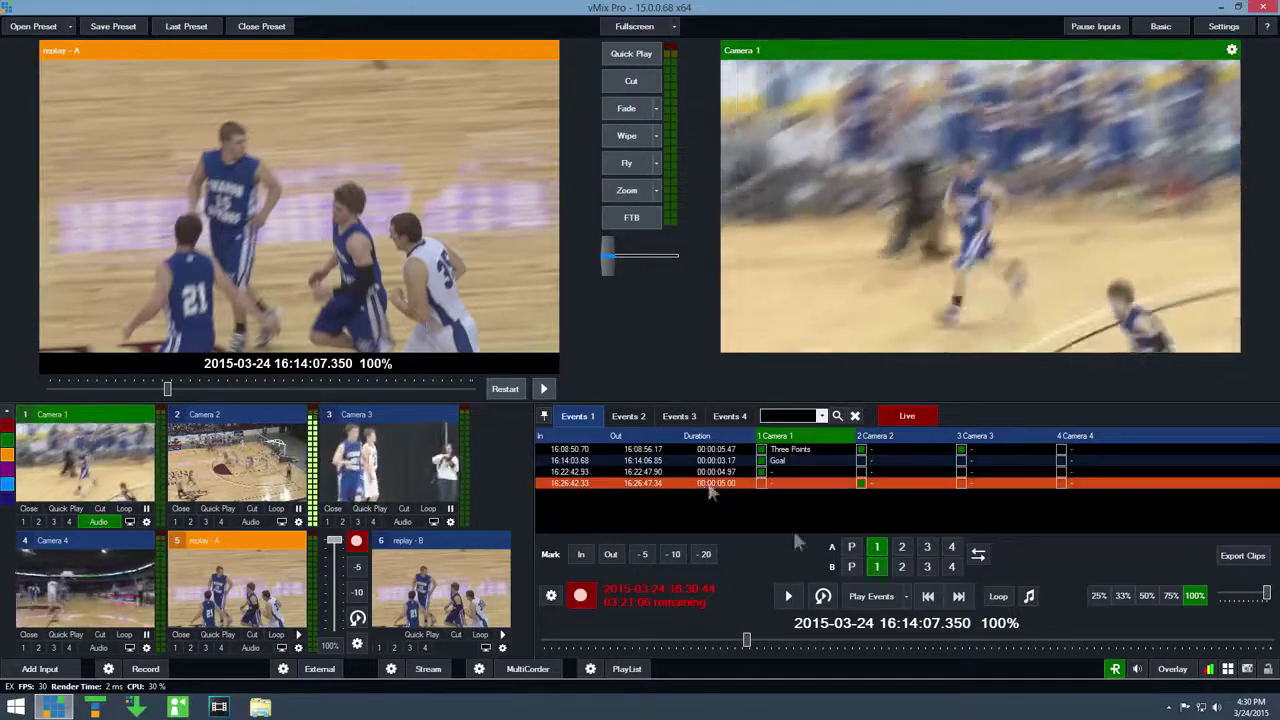
Step: Send the 16:26:42.33 event to live output as a Replay A slow-motion playback at 86% speed
{"action": "left_click", "coordinate": [872, 596]}
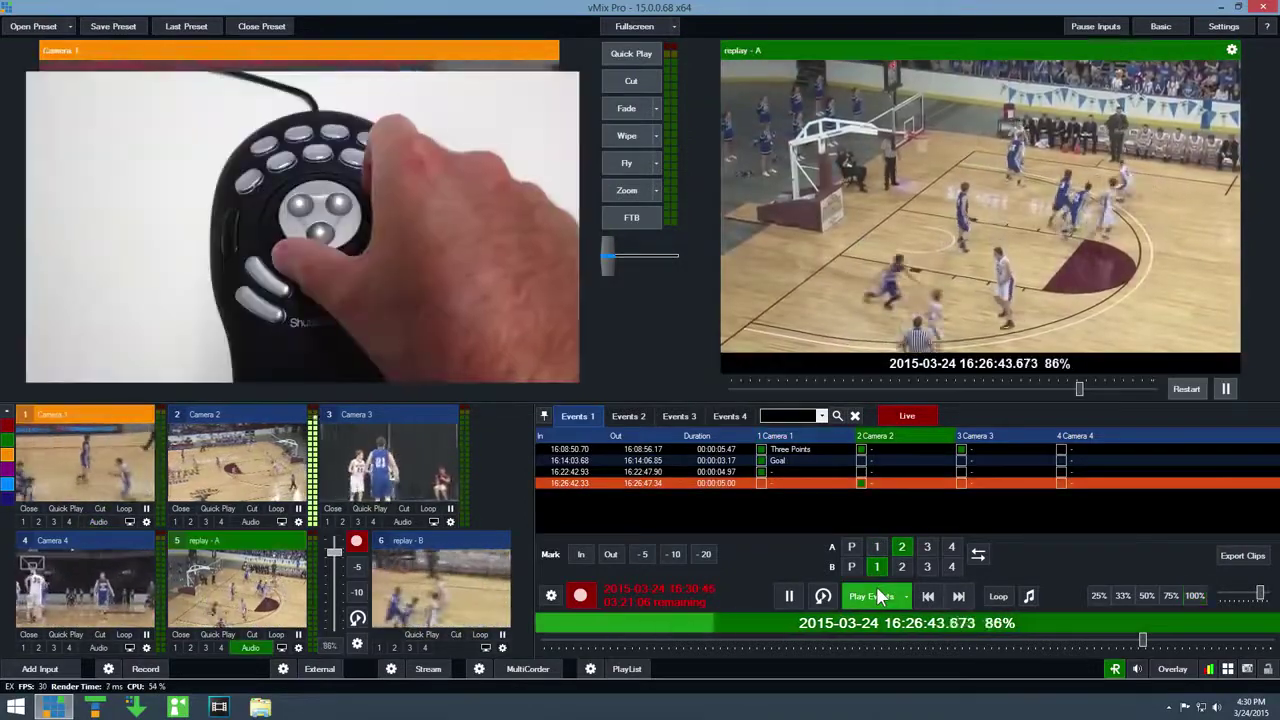